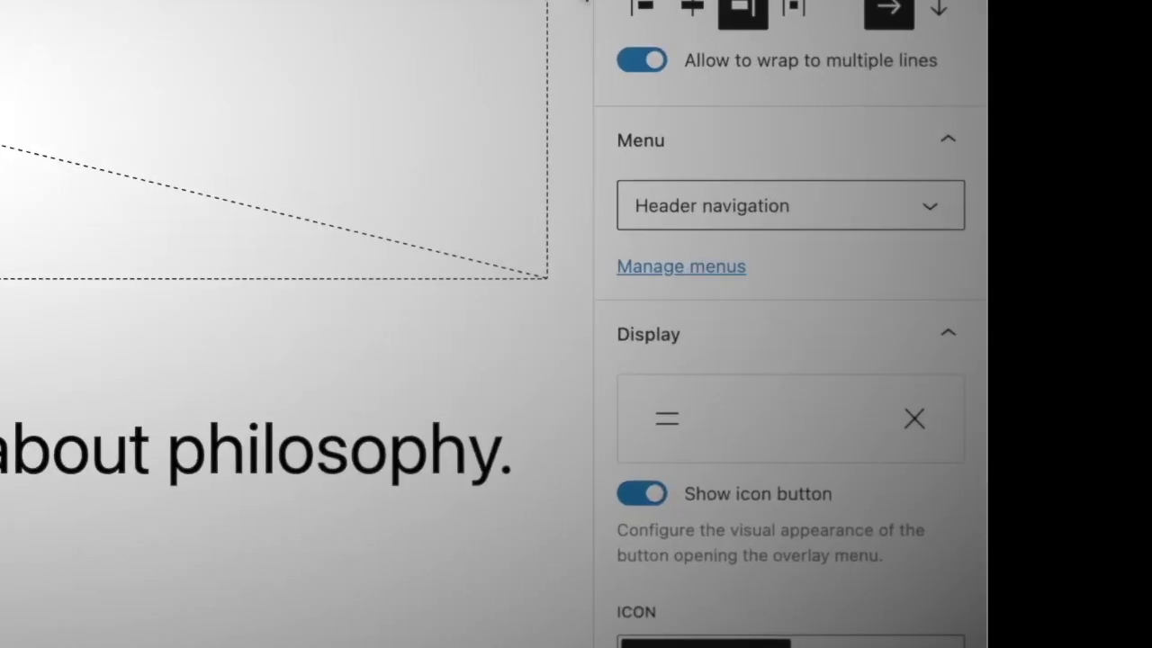
{"action": "left_click", "coordinate": [747, 223]}
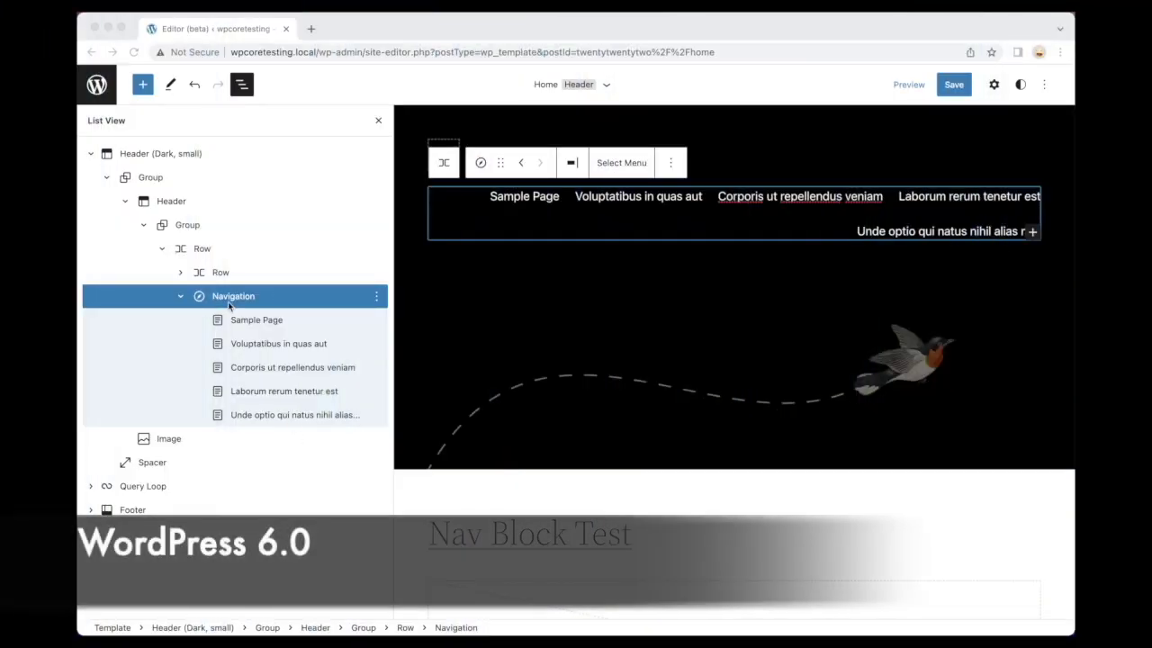
Step: Switch the header's Navigation block to the menu Header navigation 2 and after that to Header navigation 3
{"action": "left_click", "coordinate": [230, 297]}
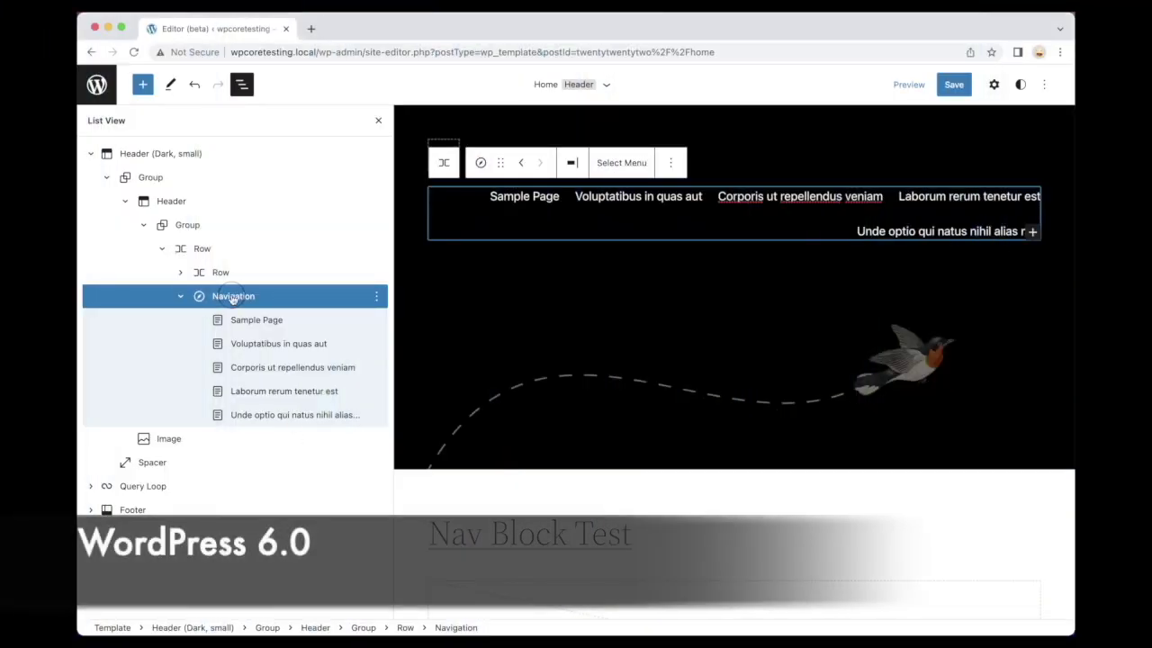
{"action": "left_click", "coordinate": [627, 167]}
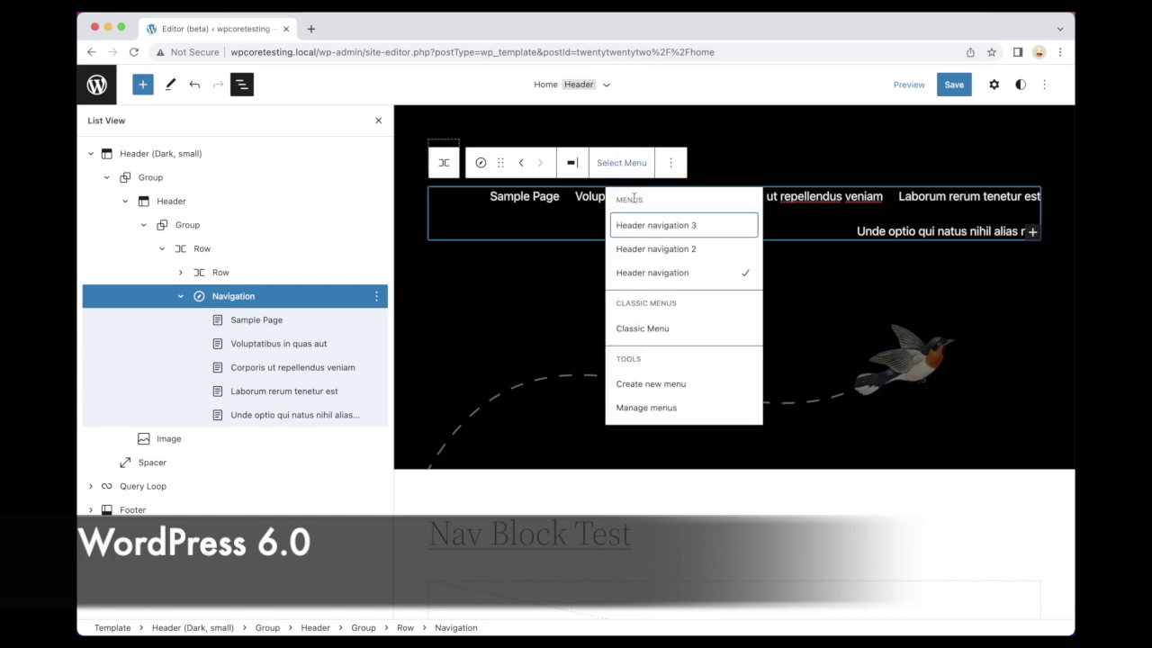
{"action": "left_click", "coordinate": [655, 249]}
{"action": "left_click", "coordinate": [997, 200]}
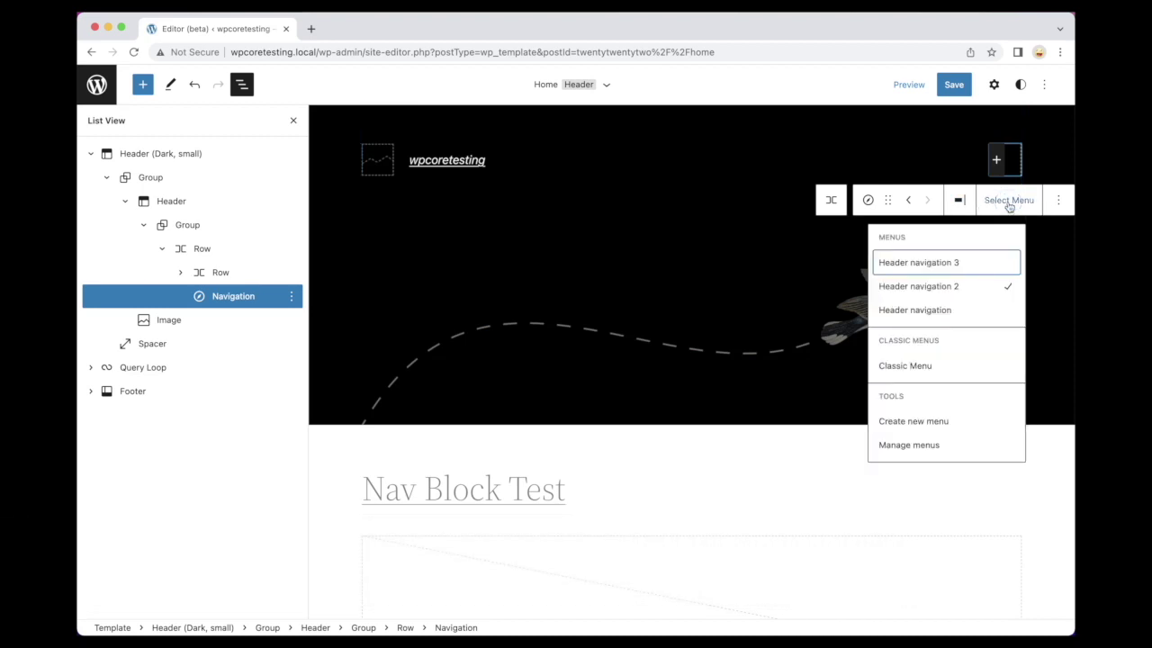
{"action": "left_click", "coordinate": [959, 260]}
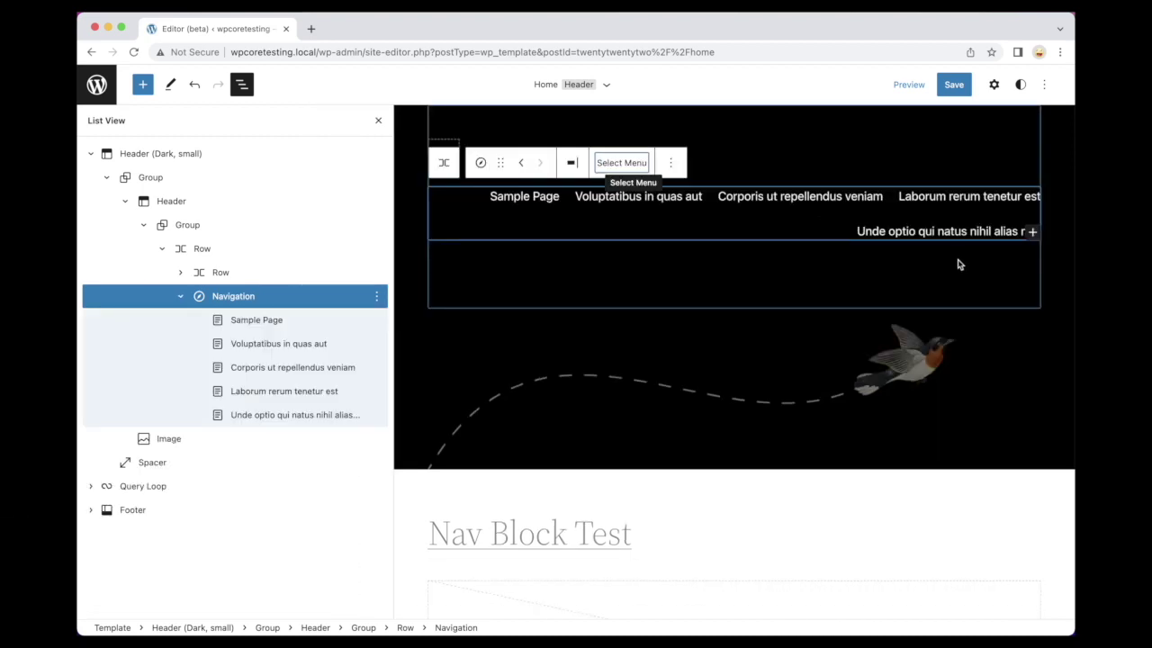
Step: Create a new menu for the header's Navigation block and start it empty
{"action": "left_click", "coordinate": [632, 163]}
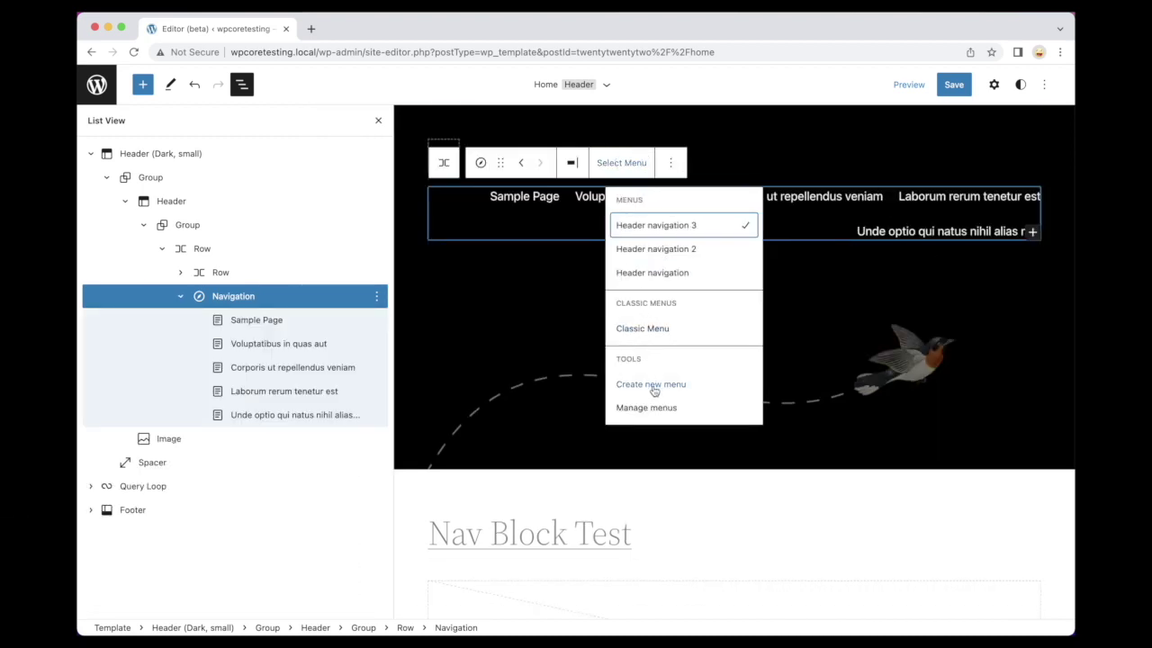
{"action": "left_click", "coordinate": [645, 385]}
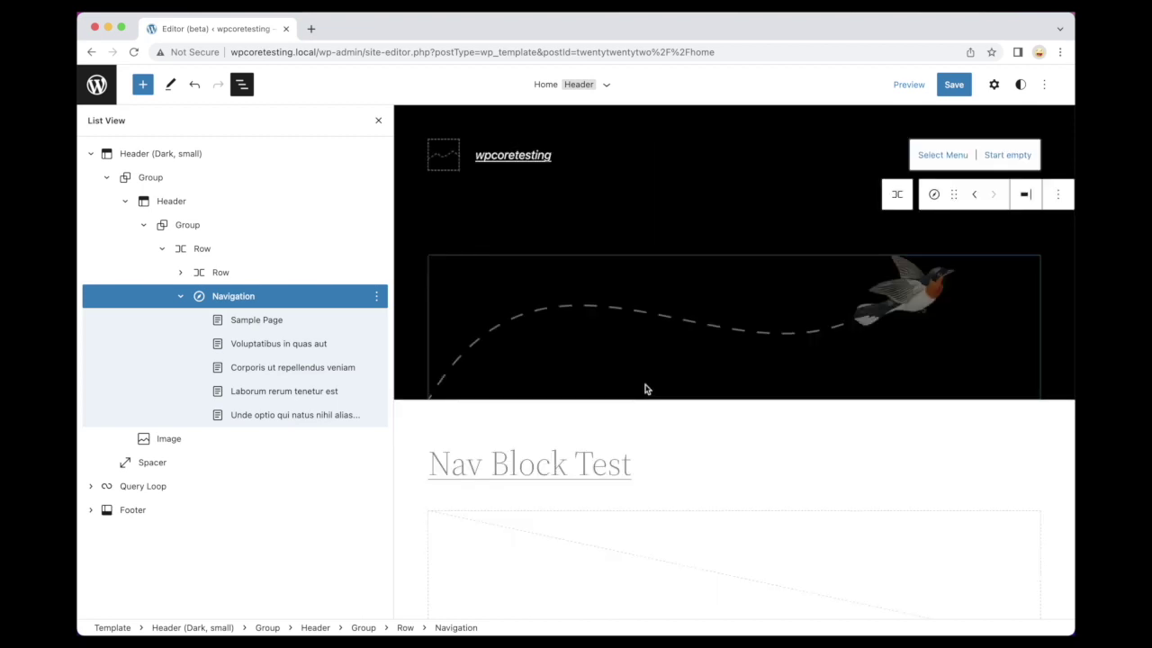
{"action": "left_click", "coordinate": [993, 156]}
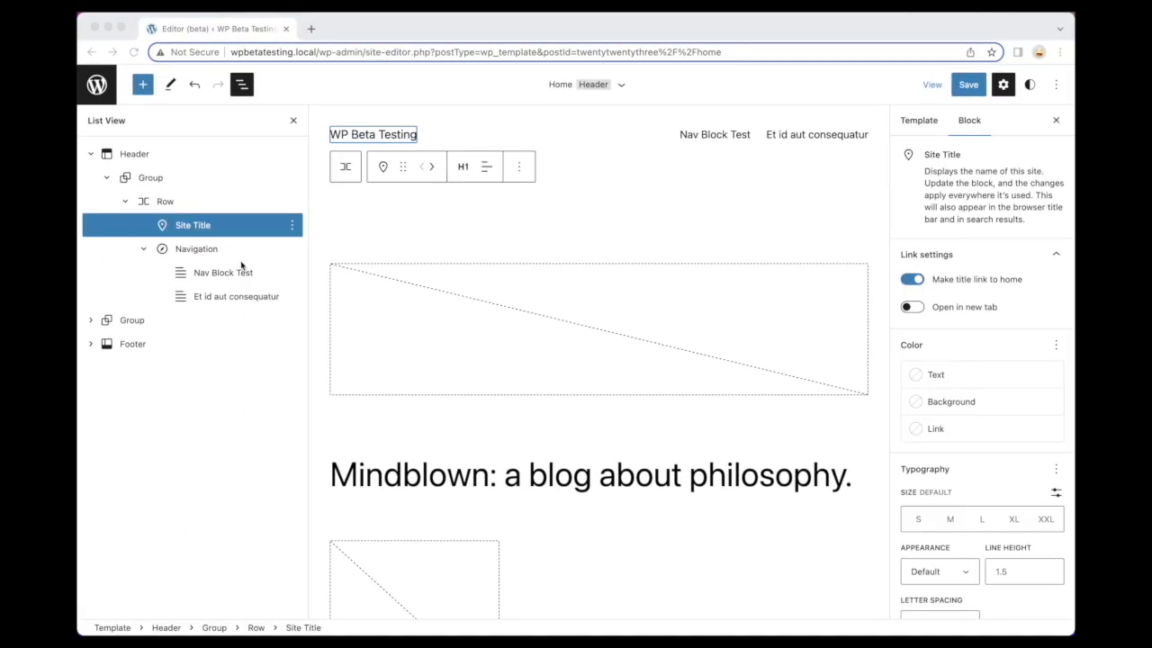
Step: Switch the beta site's header Navigation block to Header navigation 2 and back to Header navigation
{"action": "left_click", "coordinate": [202, 250]}
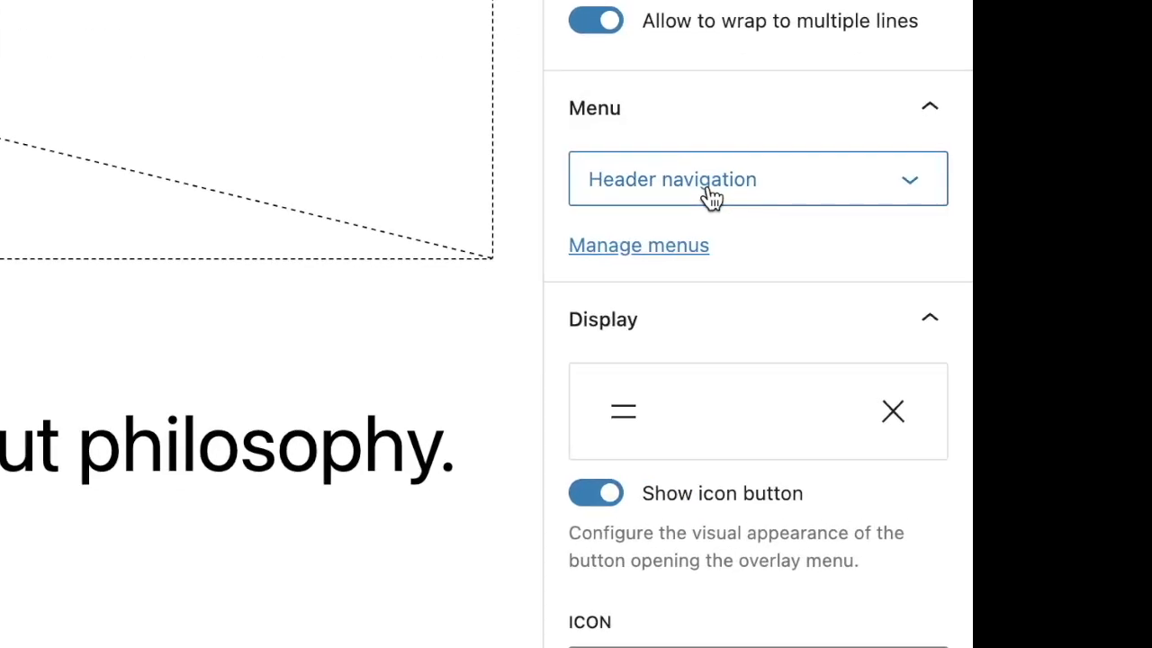
{"action": "left_click", "coordinate": [961, 364]}
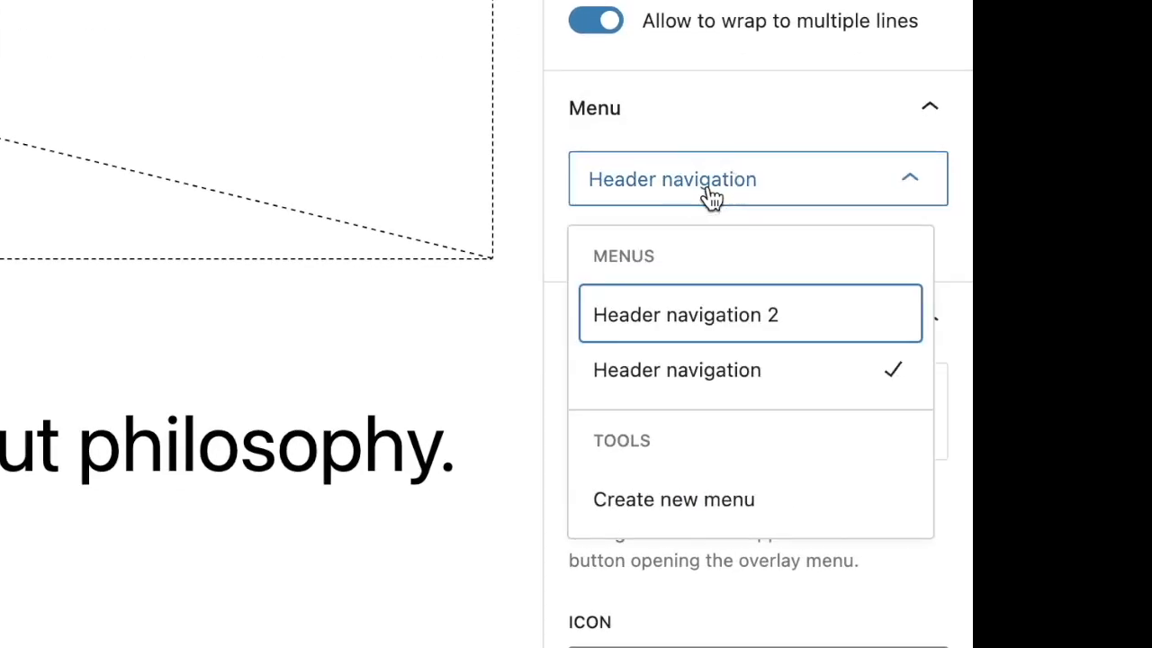
{"action": "left_click", "coordinate": [711, 332]}
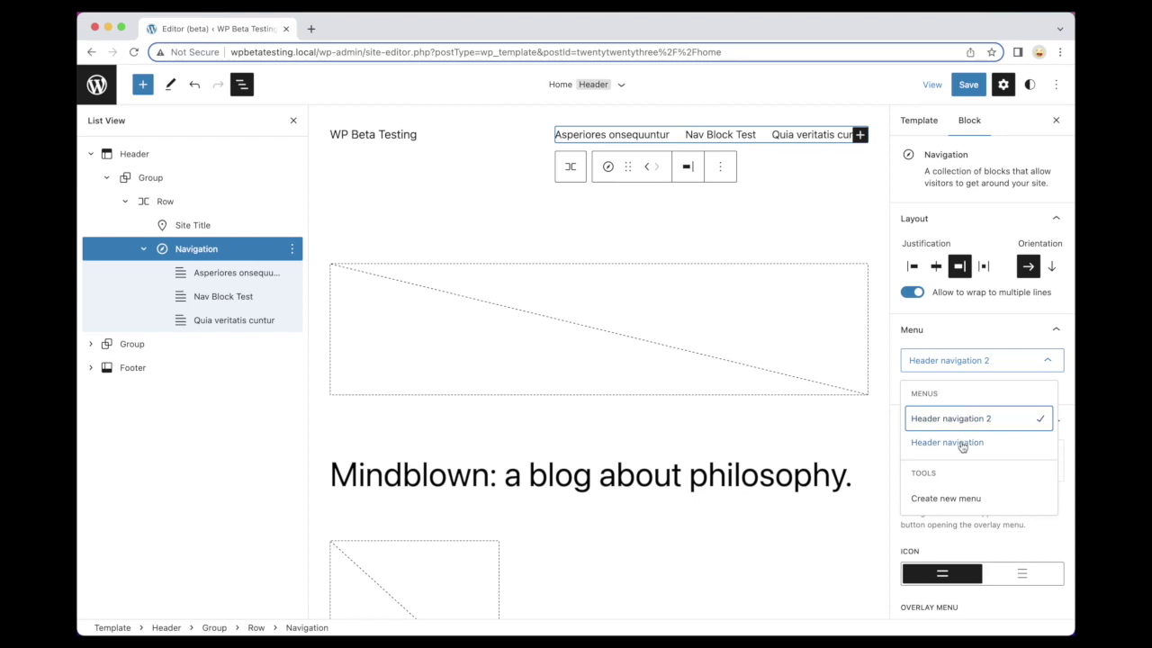
{"action": "left_click", "coordinate": [962, 443]}
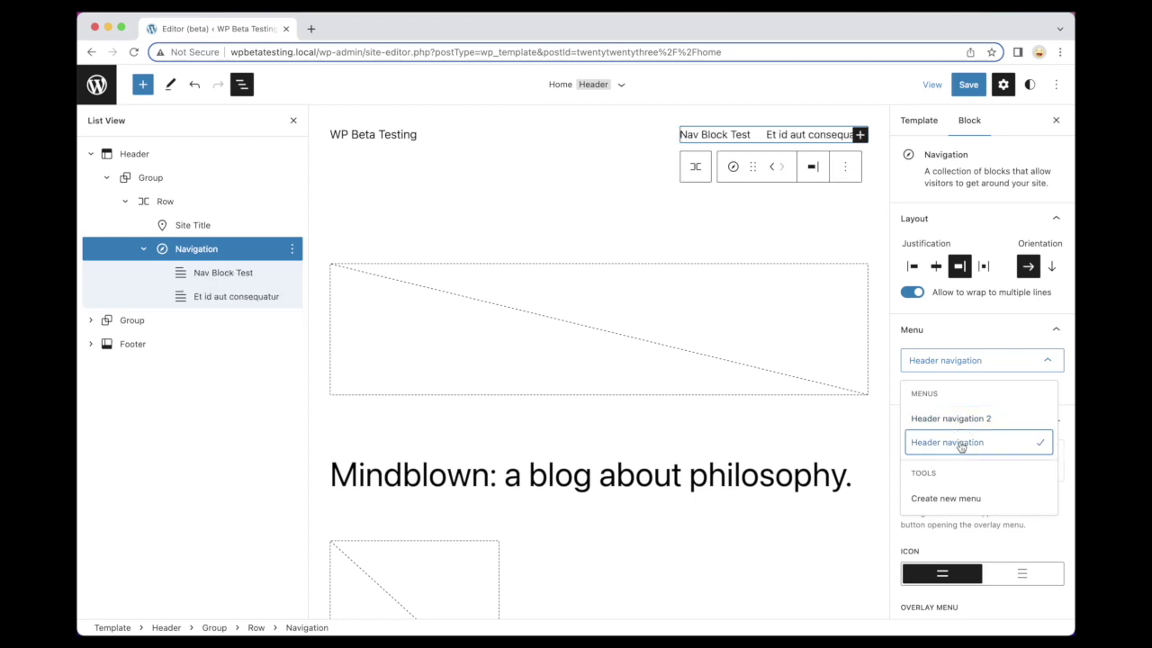
{"action": "left_click", "coordinate": [952, 361]}
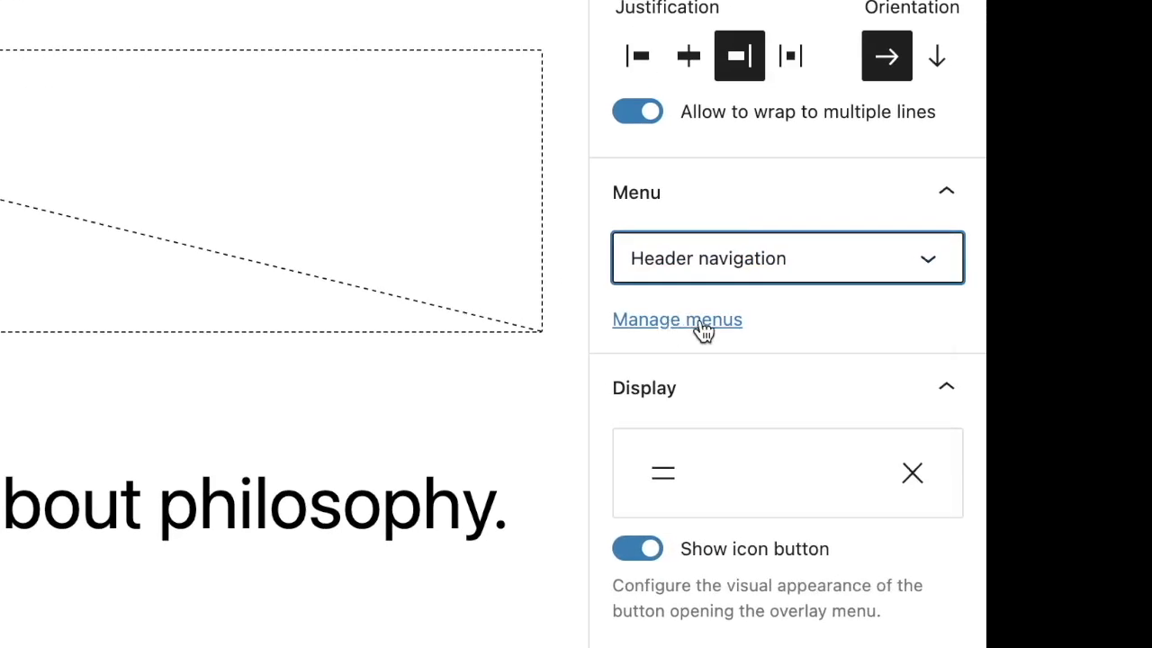
Step: Create a new menu for the beta site's header Navigation block
{"action": "left_click", "coordinate": [707, 260]}
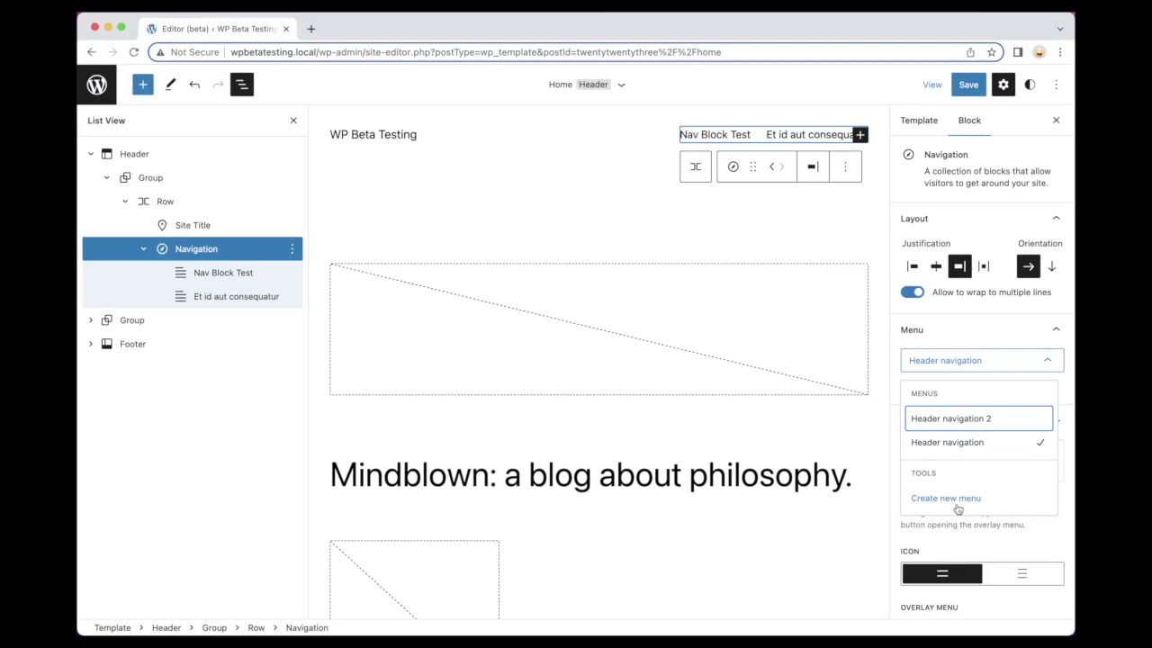
{"action": "left_click", "coordinate": [957, 507]}
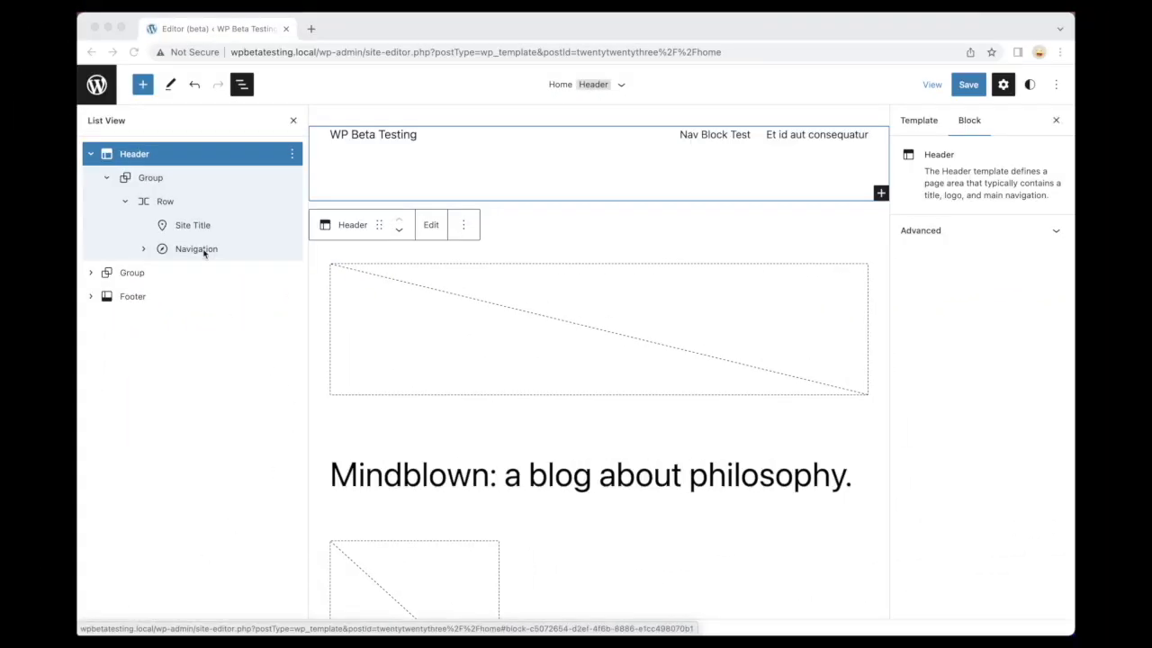
Step: Set the header Navigation block's overlay menu to Always and expand the options for its icon button
{"action": "left_click", "coordinate": [196, 249]}
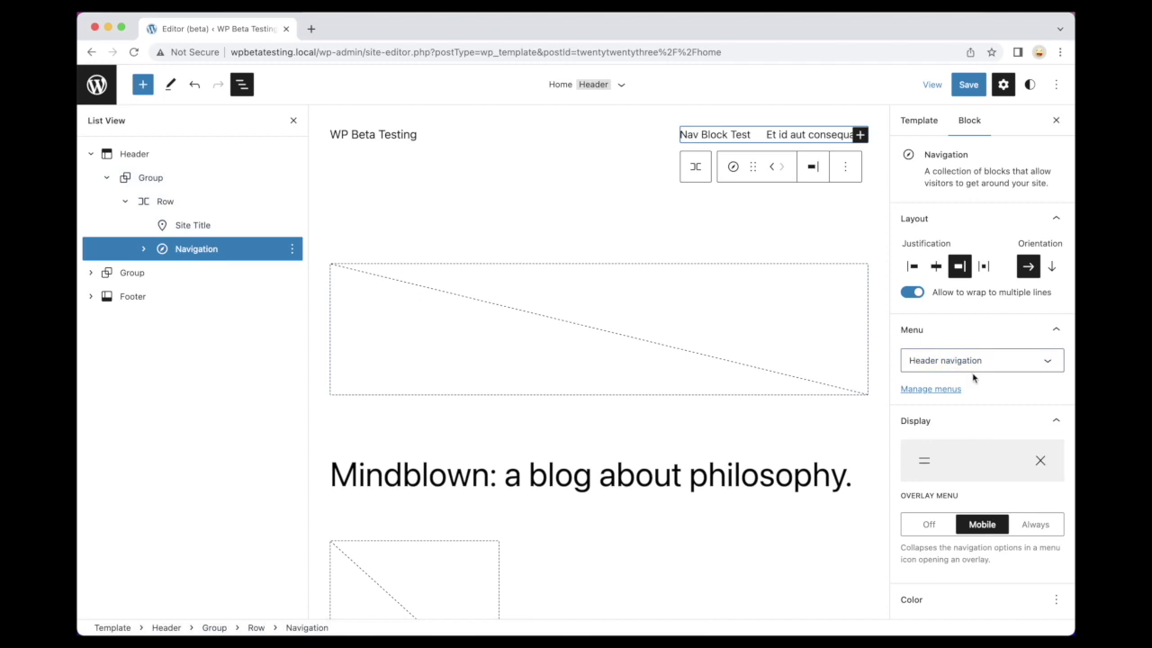
{"action": "scroll", "coordinate": [972, 375], "scroll_direction": "down", "scroll_amount": 5}
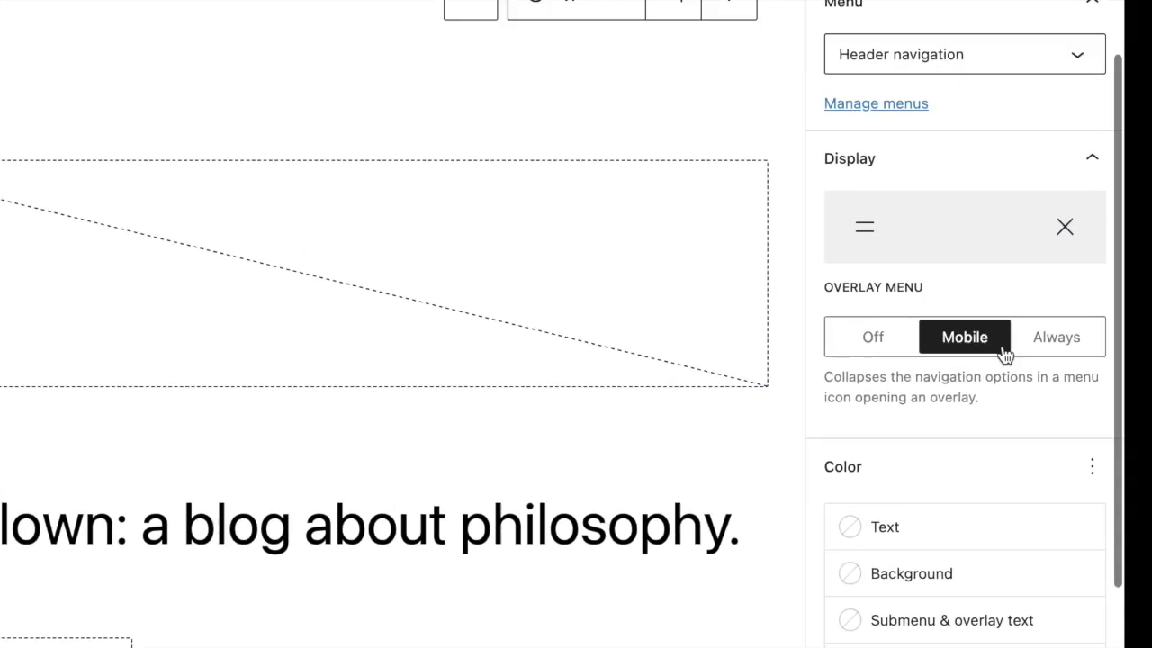
{"action": "left_click", "coordinate": [1033, 344]}
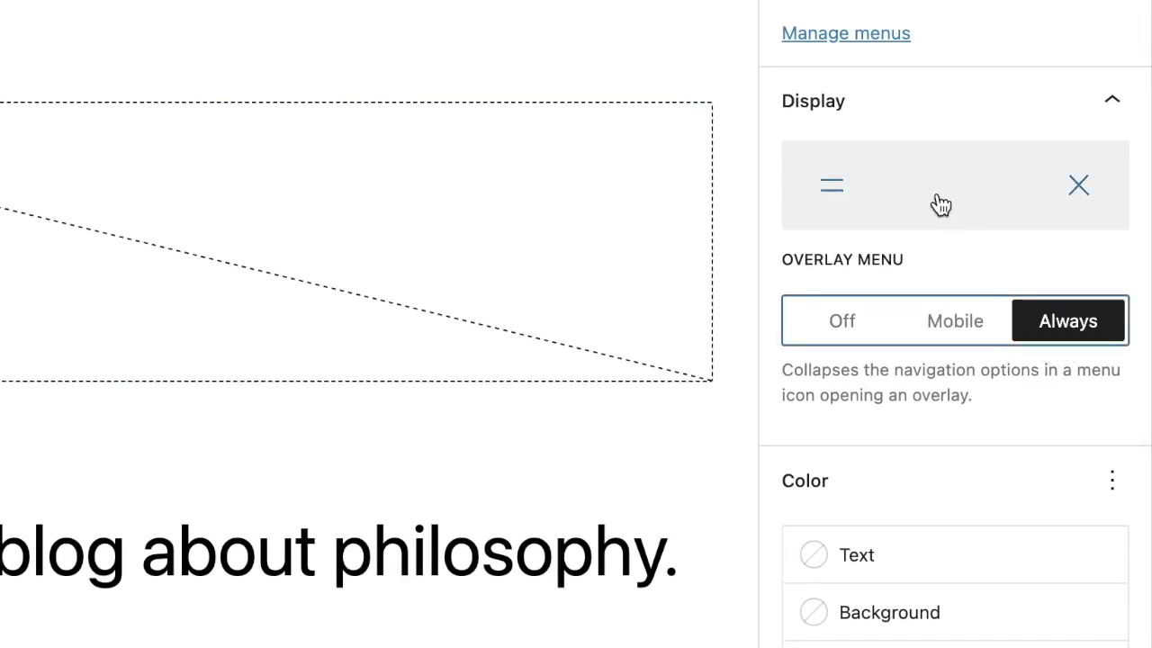
{"action": "left_click", "coordinate": [894, 197]}
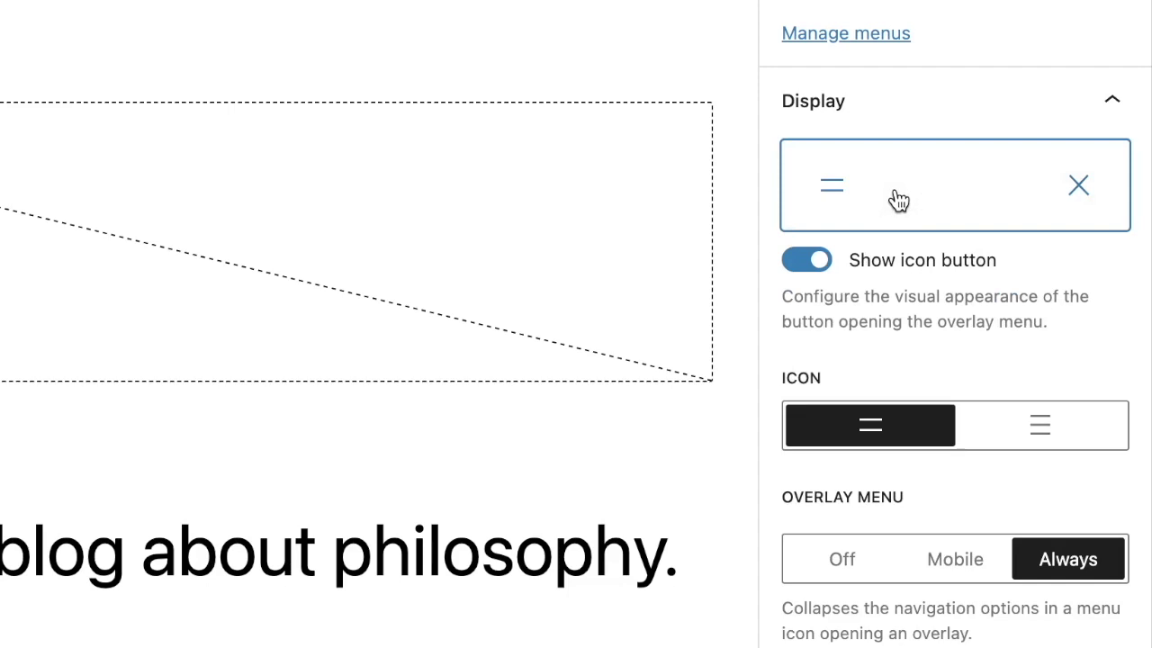
Step: Try the three-line and two-line overlay menu icons, ending with the three-line icon
{"action": "left_click", "coordinate": [1047, 439]}
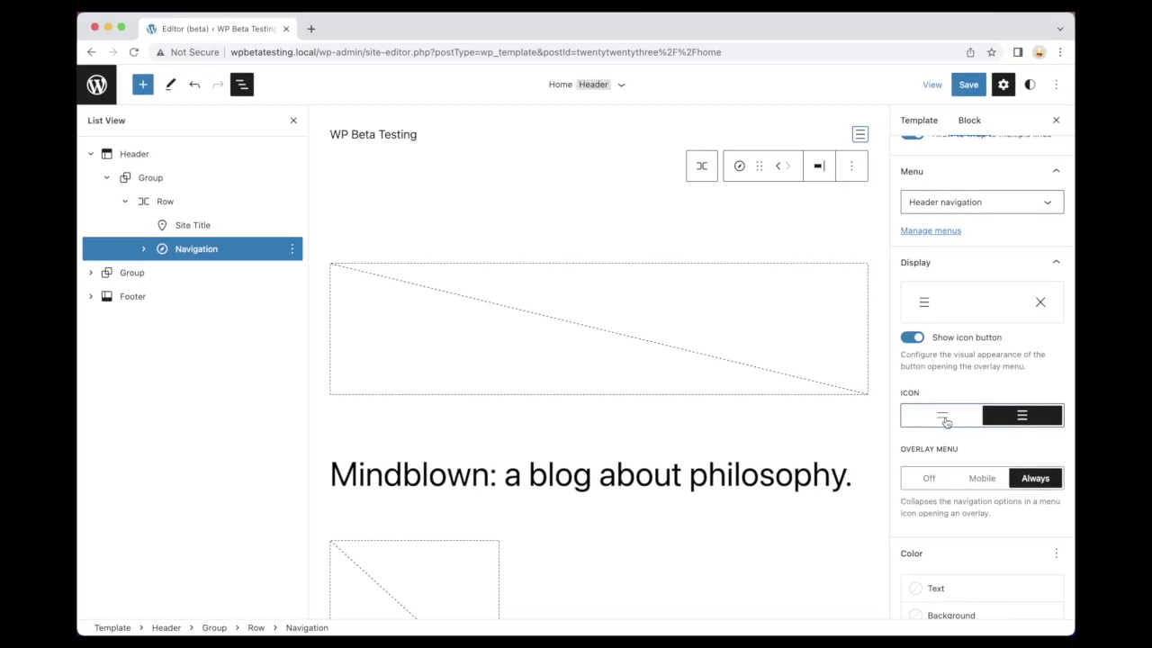
{"action": "left_click", "coordinate": [945, 421]}
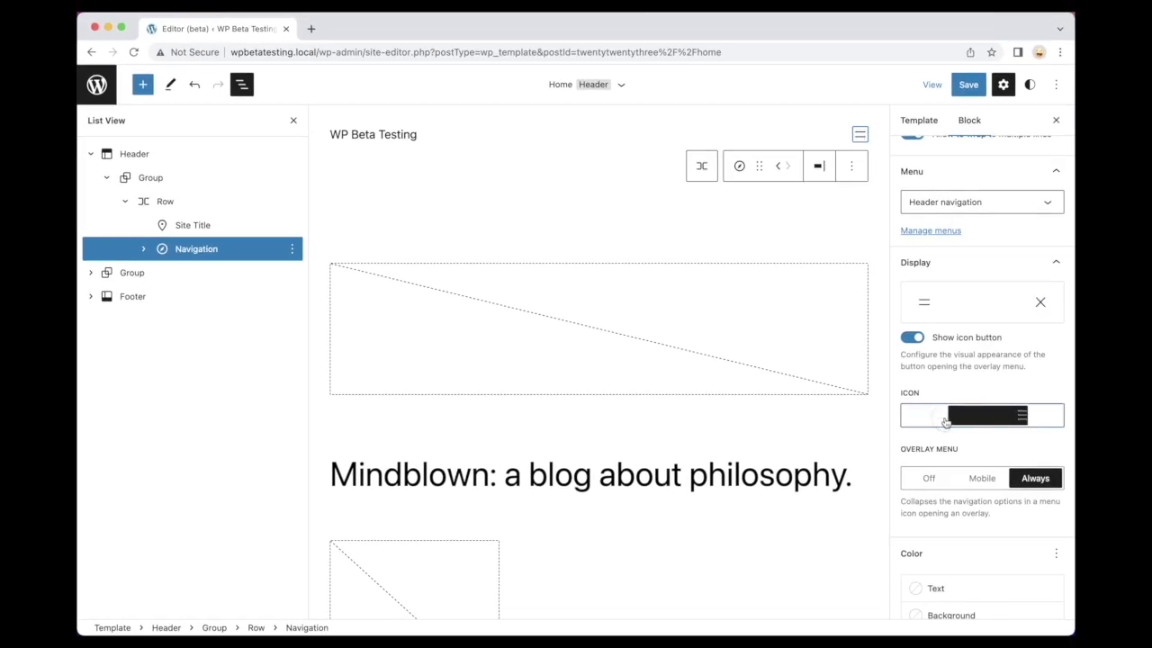
{"action": "left_click", "coordinate": [1028, 420]}
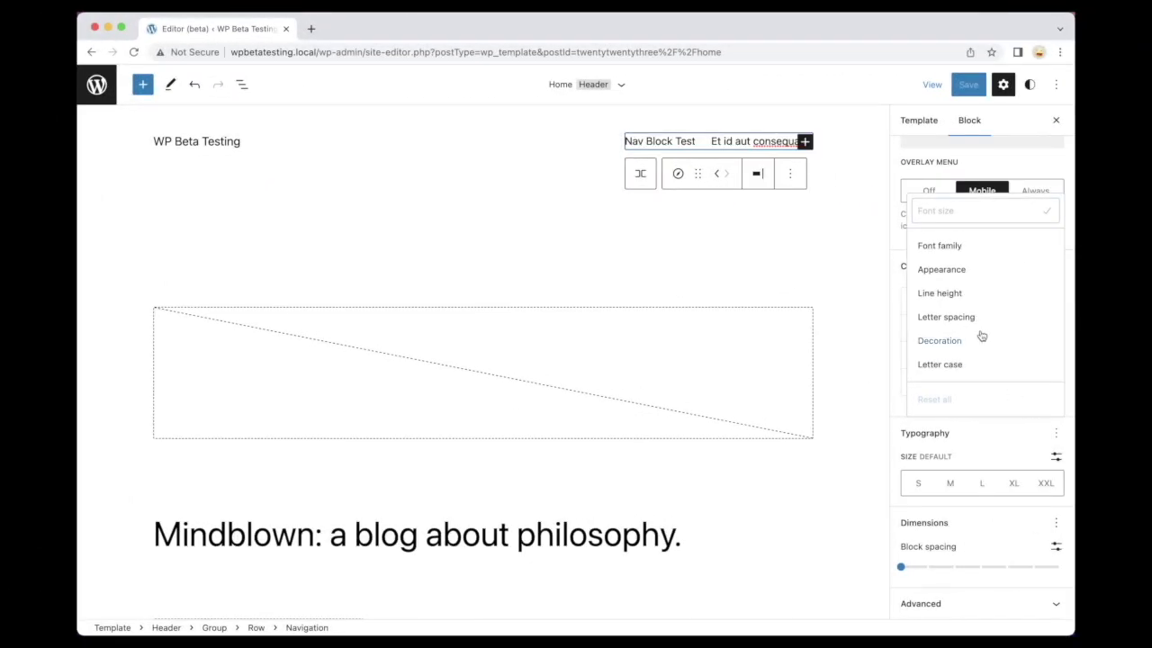
Step: Add the Letter spacing and Letter case typography controls to the Navigation block and set its letter case to uppercase
{"action": "left_click", "coordinate": [967, 318]}
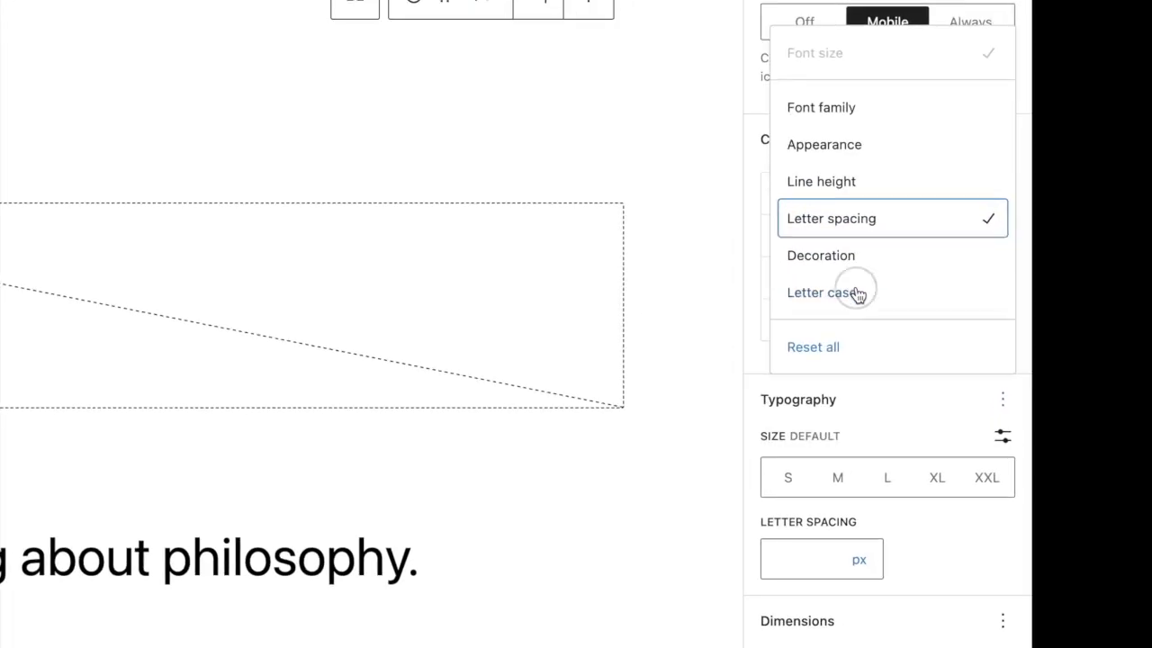
{"action": "left_click", "coordinate": [855, 293]}
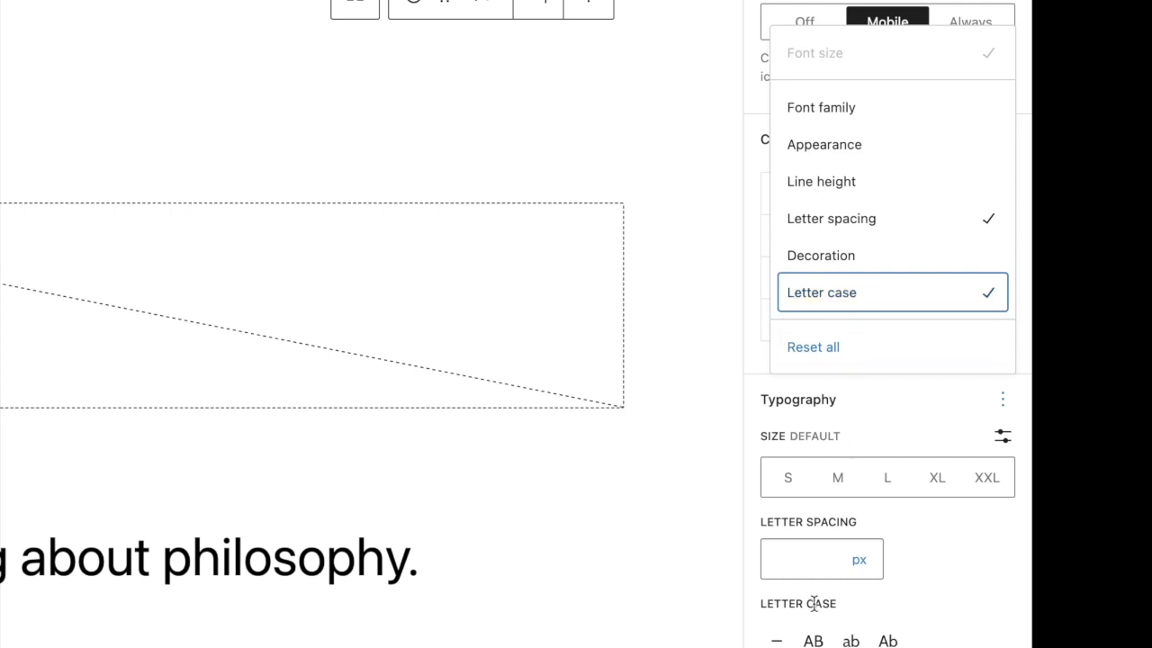
{"action": "left_click", "coordinate": [813, 639]}
Step: Set the Navigation block's letter spacing to 1 px, raise it gradually to 7 px and reduce it to below 3 px
{"action": "left_click", "coordinate": [812, 555]}
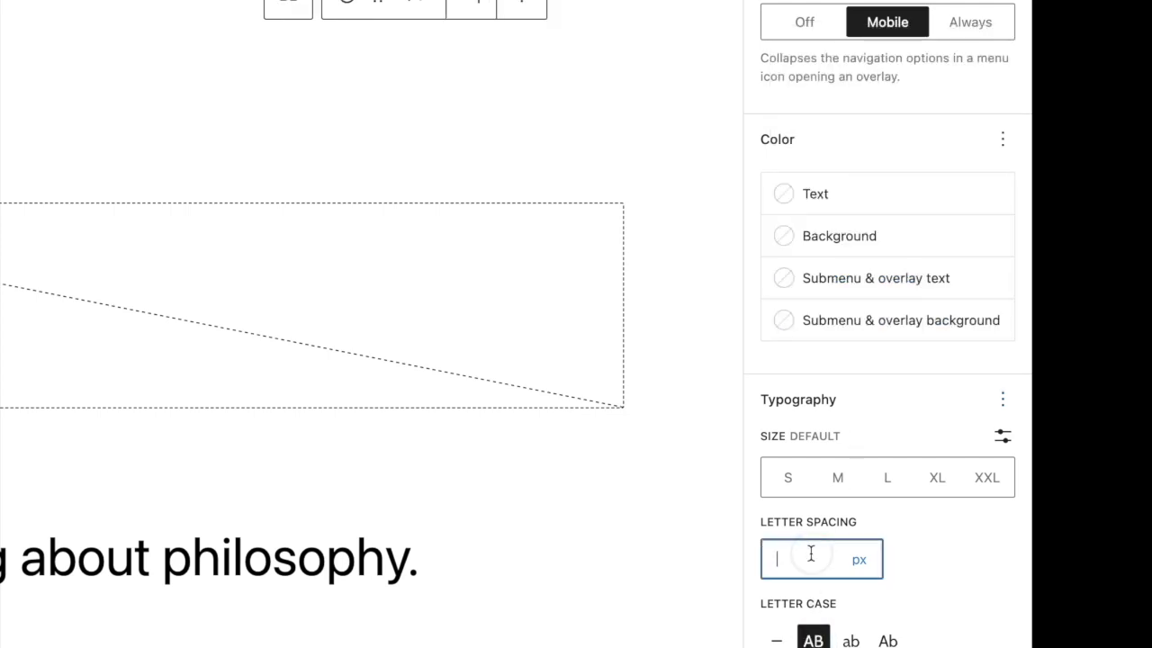
{"action": "type", "text": "1"}
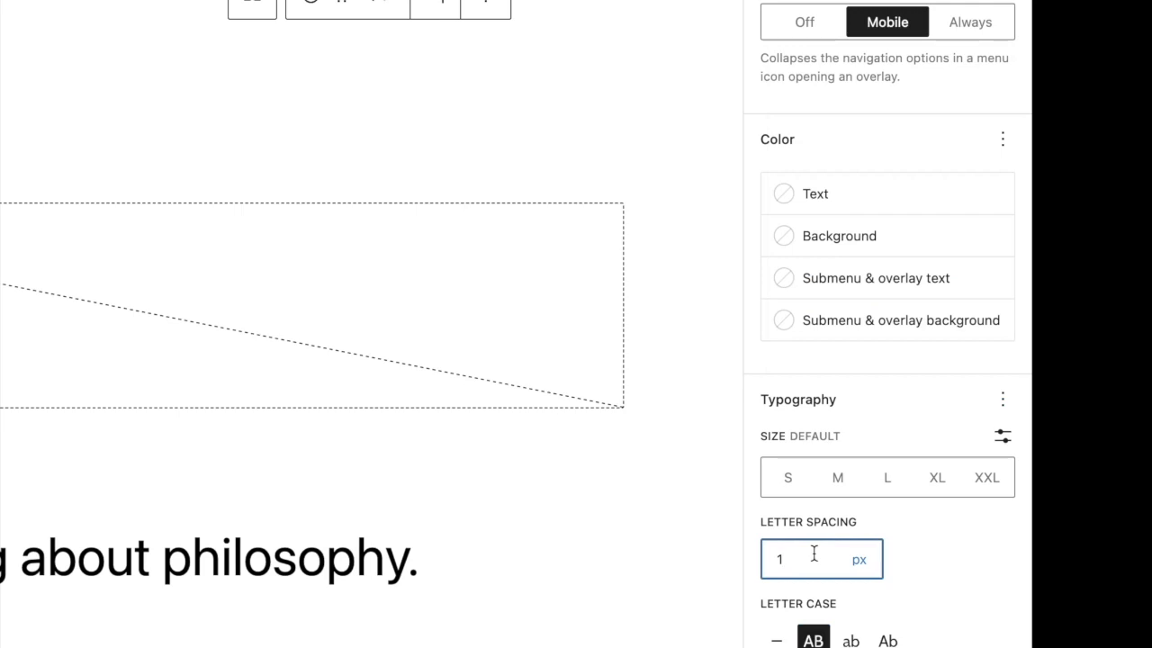
{"action": "key", "text": "Up"}
{"action": "key", "text": "Up"}
{"action": "key", "text": "Up"}
{"action": "key", "text": "Up"}
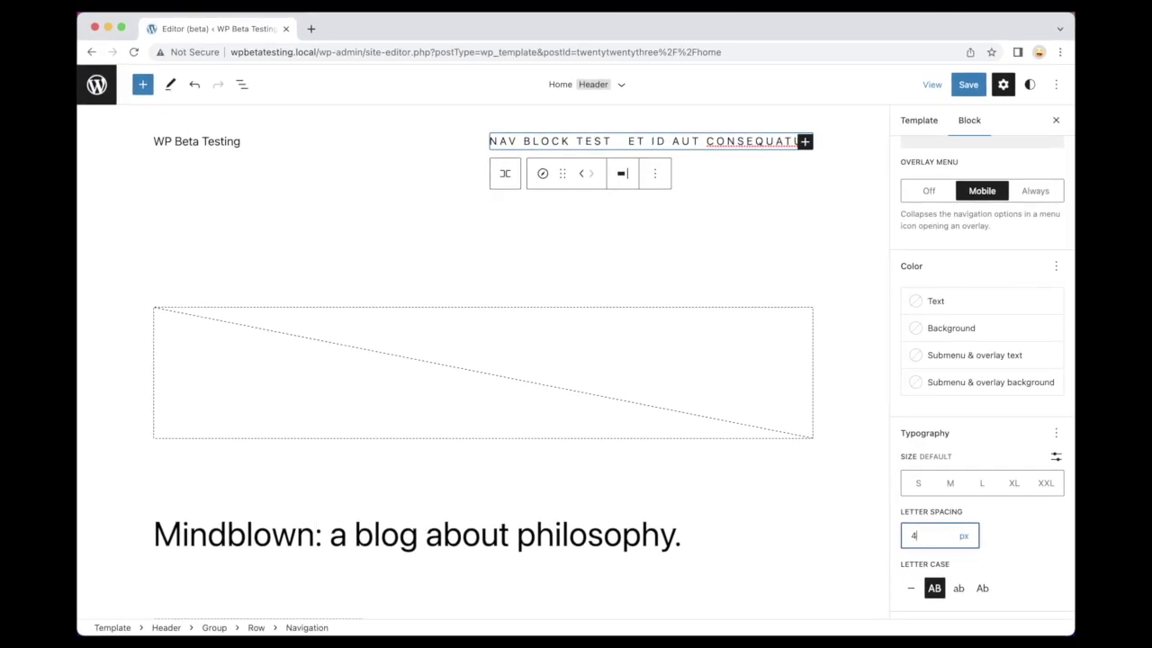
{"action": "key", "text": "Up"}
{"action": "key", "text": "Up"}
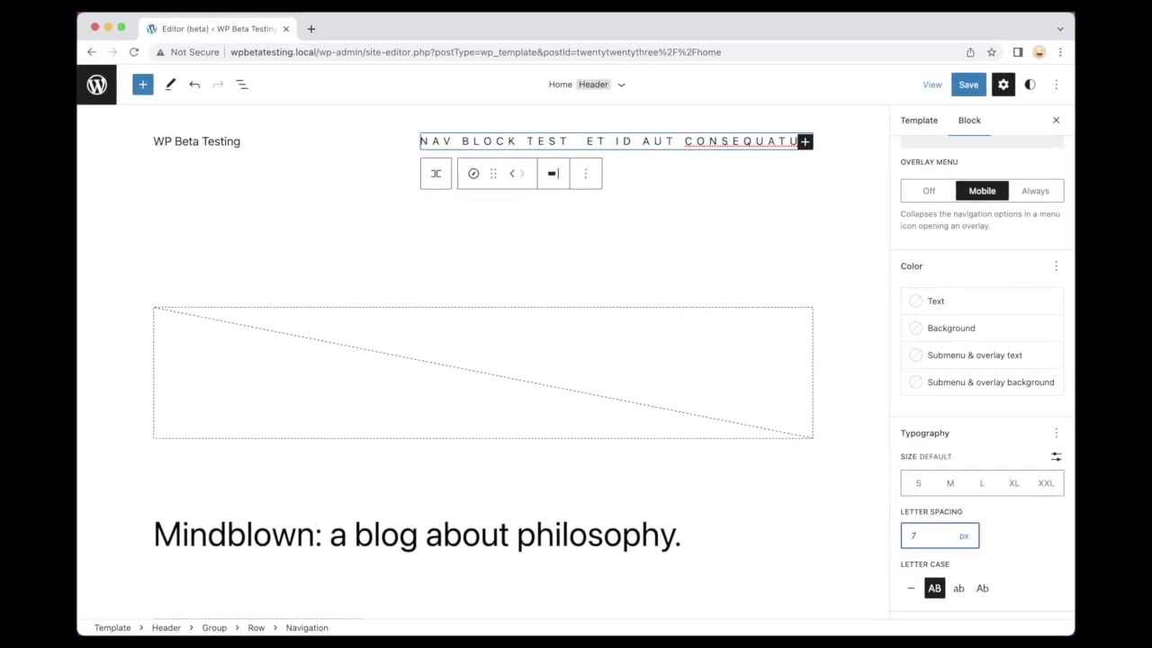
{"action": "key", "text": "Down"}
{"action": "key", "text": "Down"}
{"action": "key", "text": "Down"}
{"action": "key", "text": "Down"}
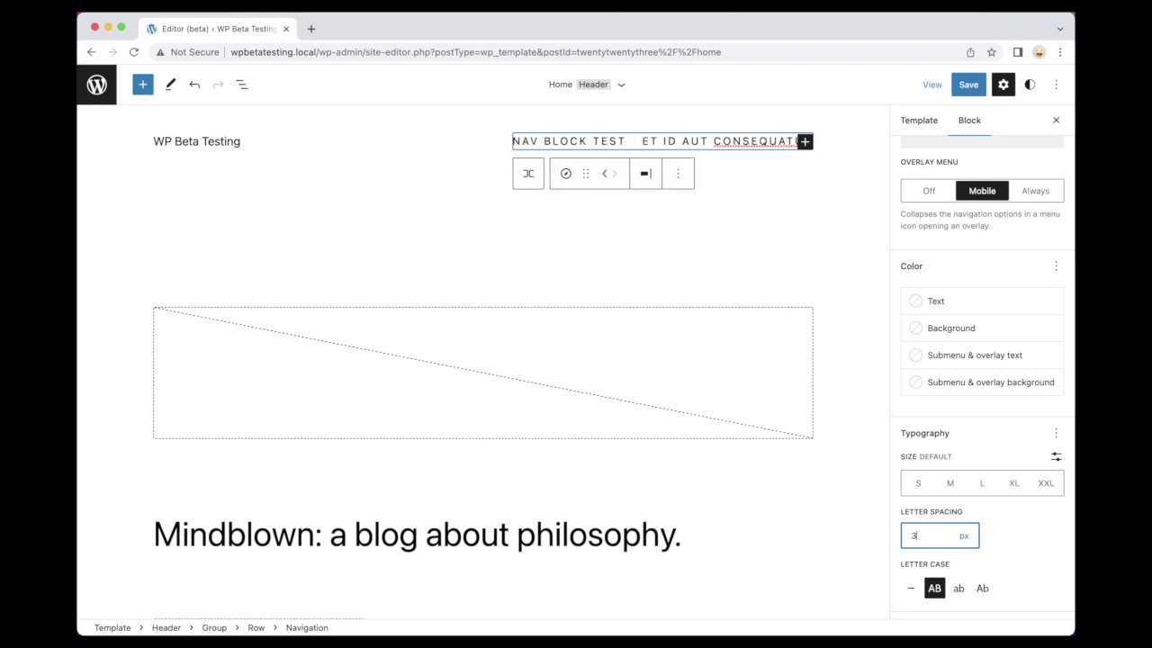
{"action": "key", "text": "Down"}
{"action": "key", "text": "Down"}
{"action": "key", "text": "Down"}
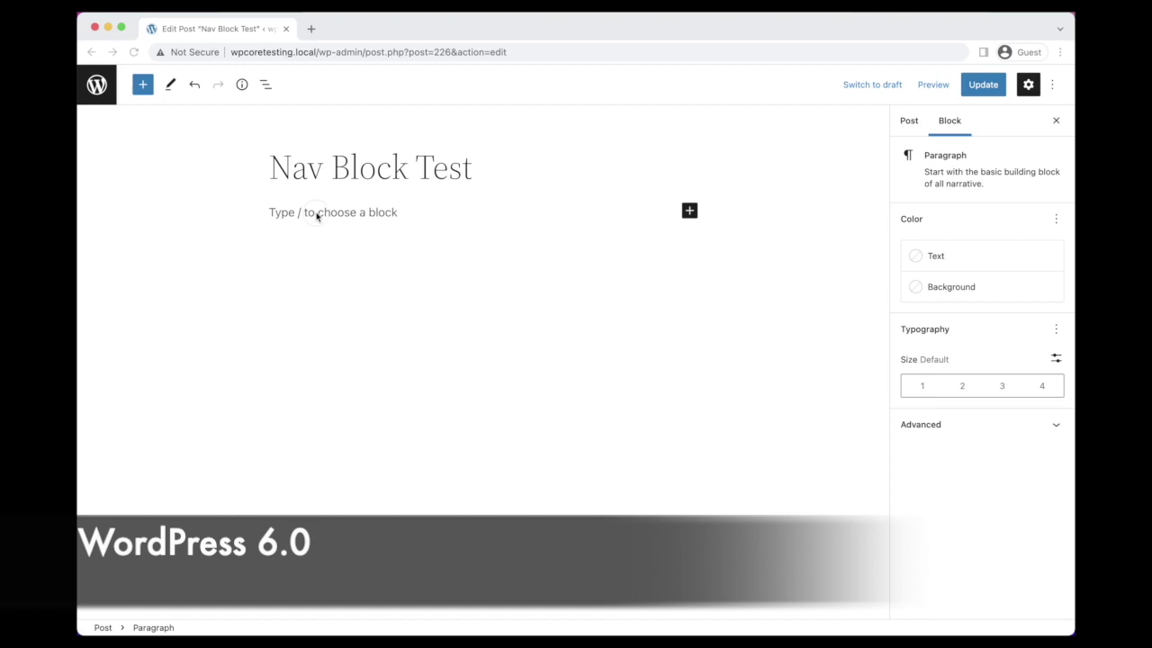
Step: Insert a Navigation block into the empty paragraph of the Nav Block Test post on the wpcoretesting site and deselect it
{"action": "left_click", "coordinate": [315, 214]}
{"action": "type", "text": "/nav"}
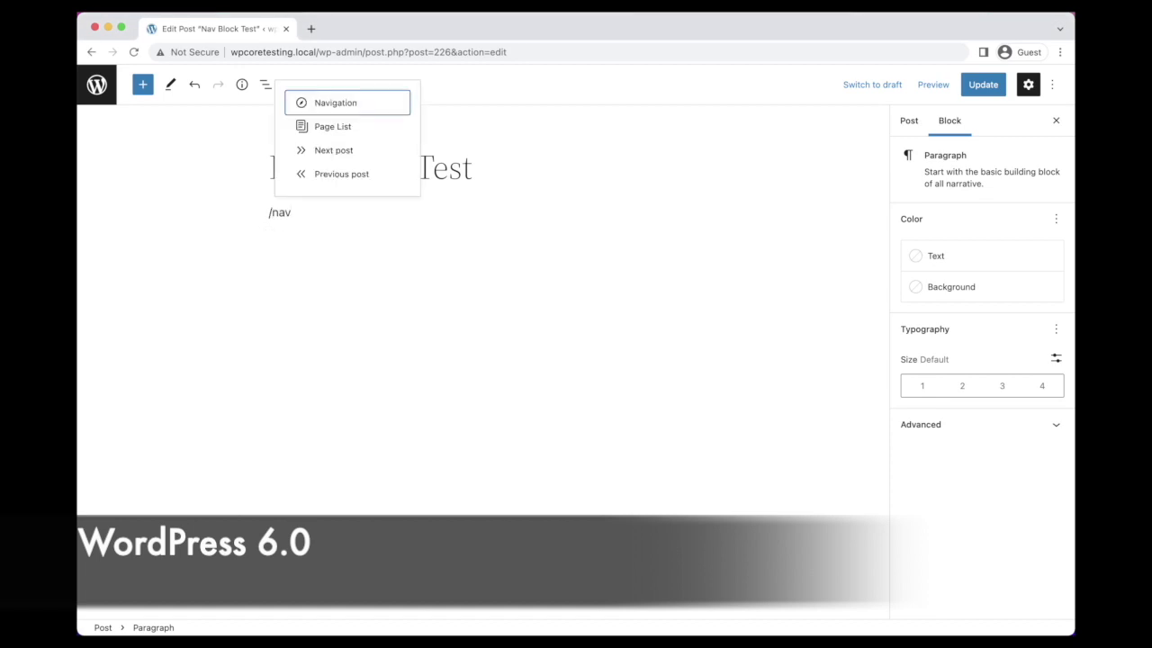
{"action": "key", "text": "Return"}
{"action": "left_click", "coordinate": [465, 358]}
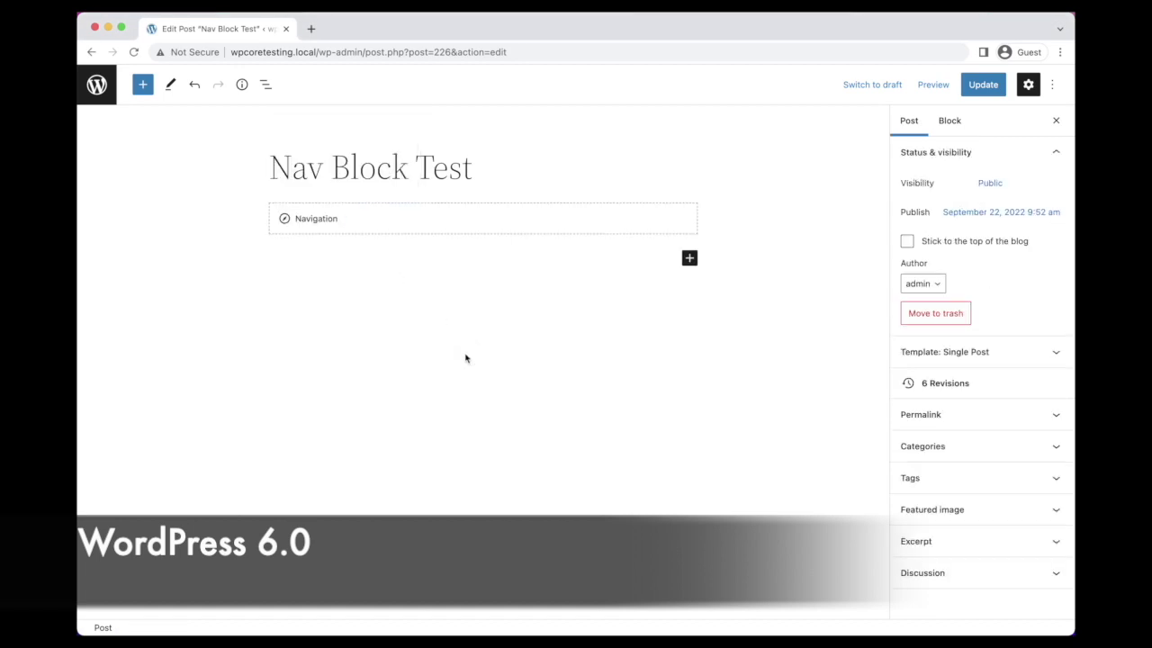
Step: Update the Nav Block Test post and view the published page in its new browser tab
{"action": "left_click", "coordinate": [988, 86]}
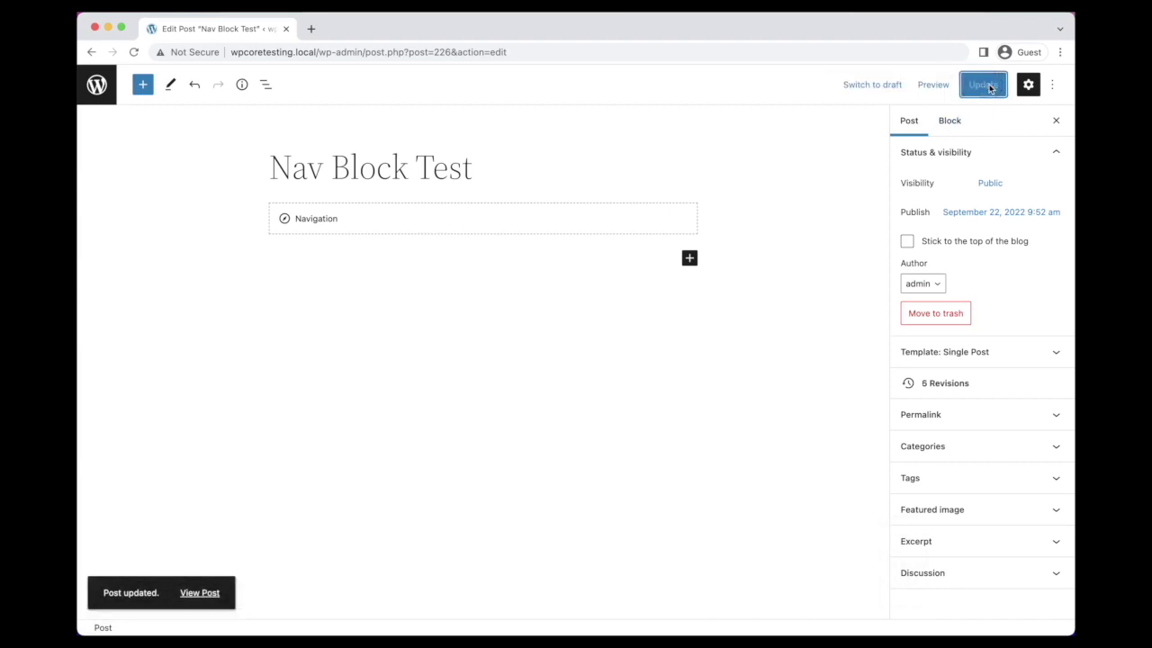
{"action": "left_click", "coordinate": [214, 592]}
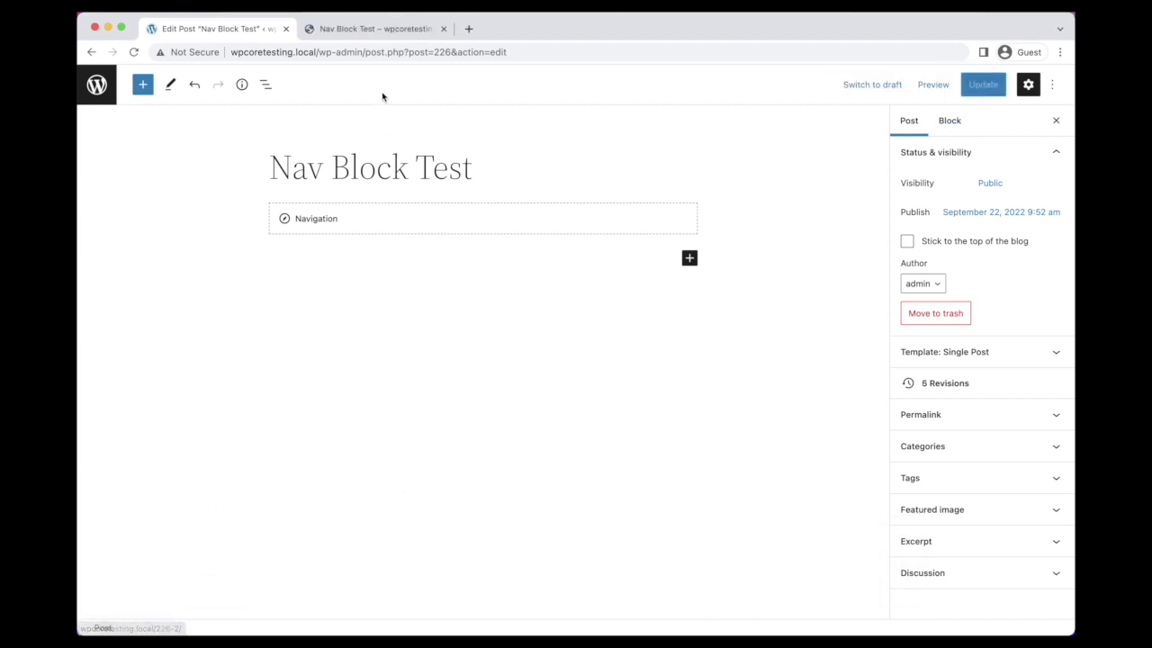
{"action": "left_click", "coordinate": [351, 29]}
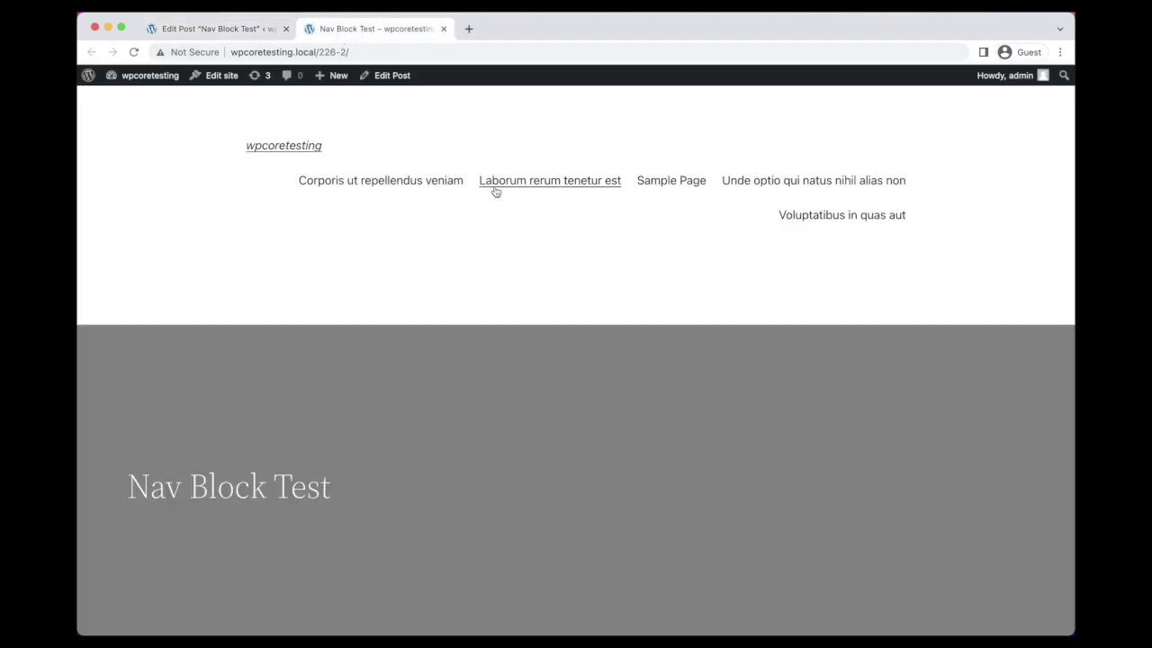
Step: Compare the Nav Block Test post in the editor with its published page and return to the editor
{"action": "left_click", "coordinate": [222, 30]}
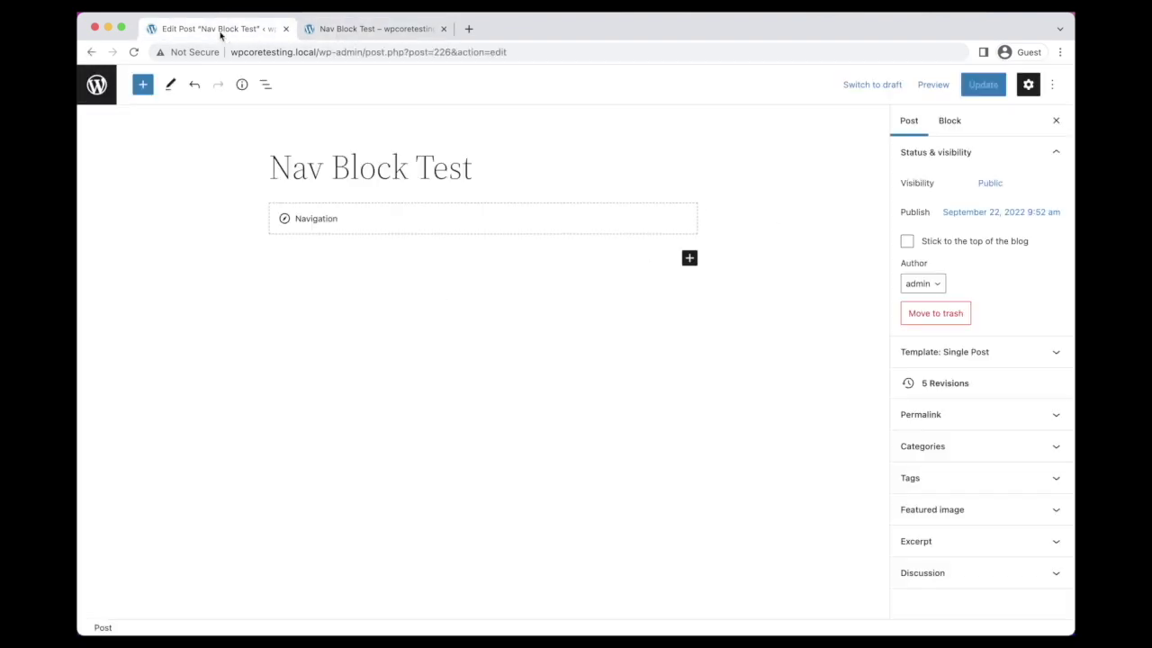
{"action": "left_click", "coordinate": [363, 33]}
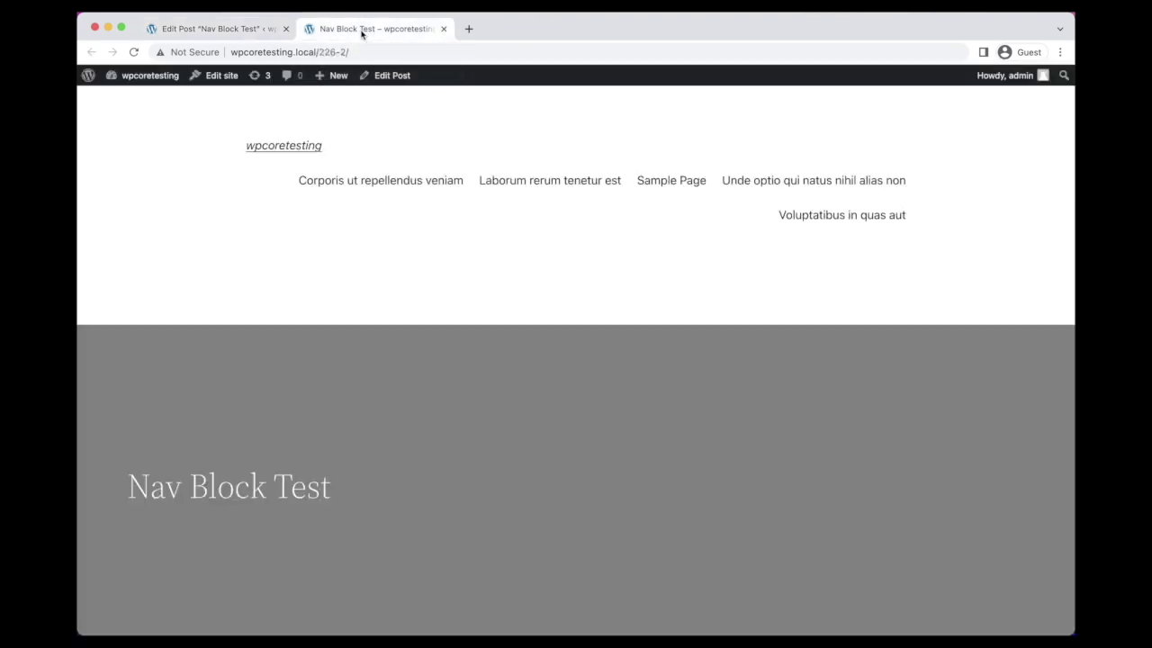
{"action": "left_click", "coordinate": [219, 30]}
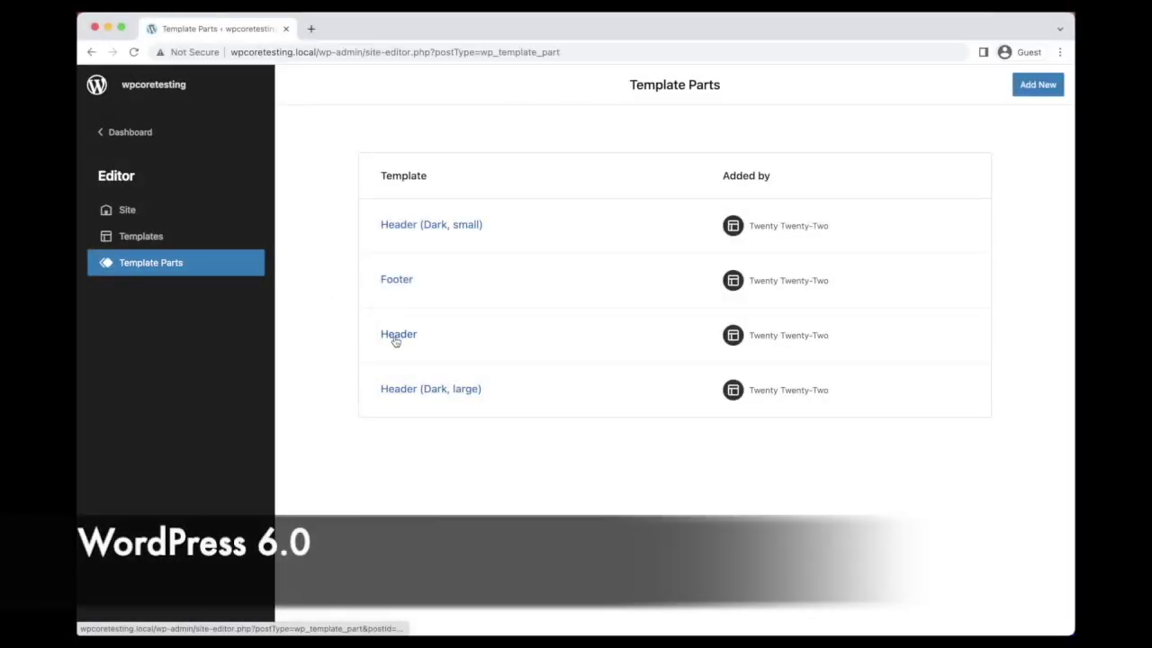
Step: Open the Header template part on the wpcoretesting site in the code editor and highlight its wp:page-list line
{"action": "left_click", "coordinate": [395, 338]}
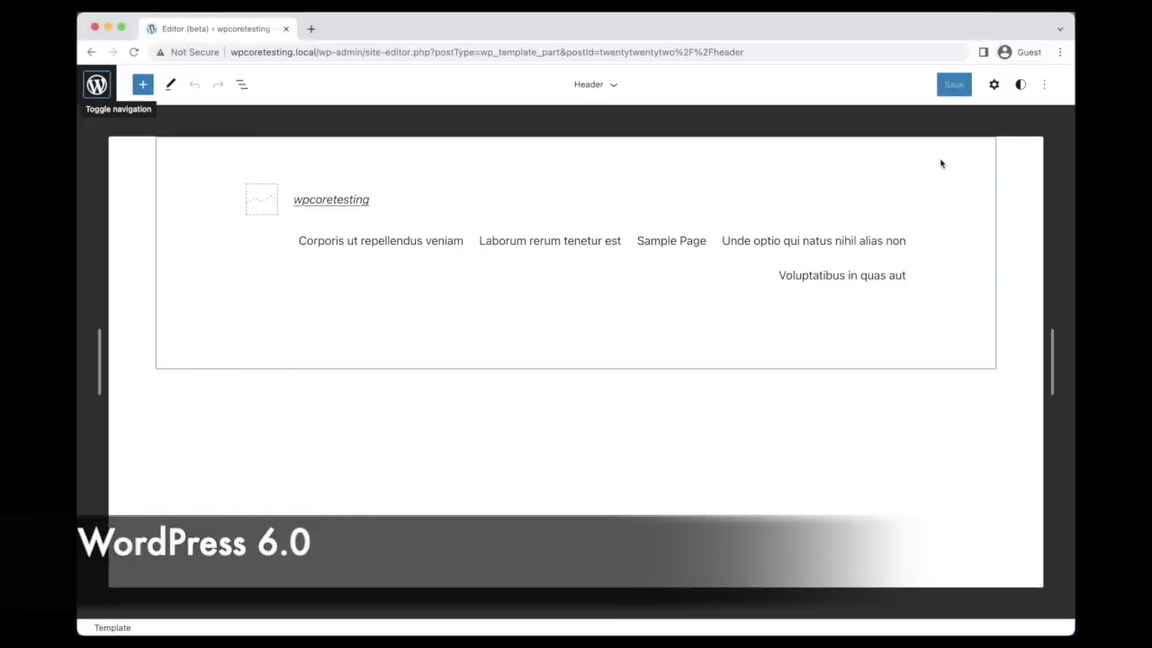
{"action": "left_click", "coordinate": [1043, 85]}
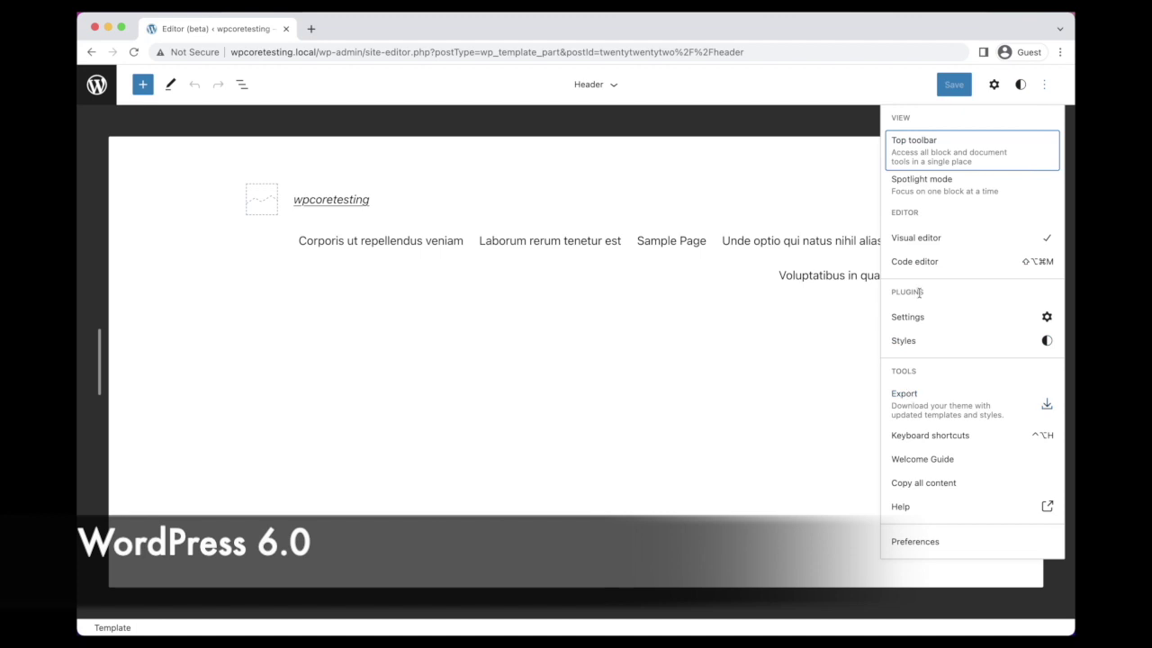
{"action": "left_click", "coordinate": [918, 262]}
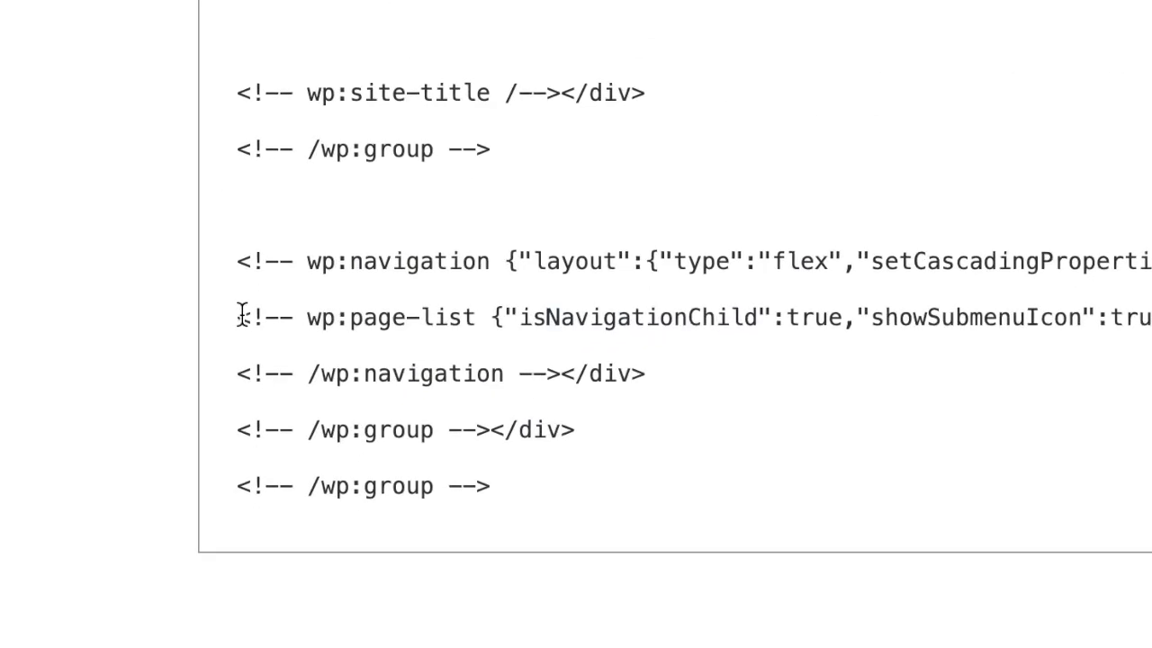
{"action": "triple_click", "coordinate": [1026, 326]}
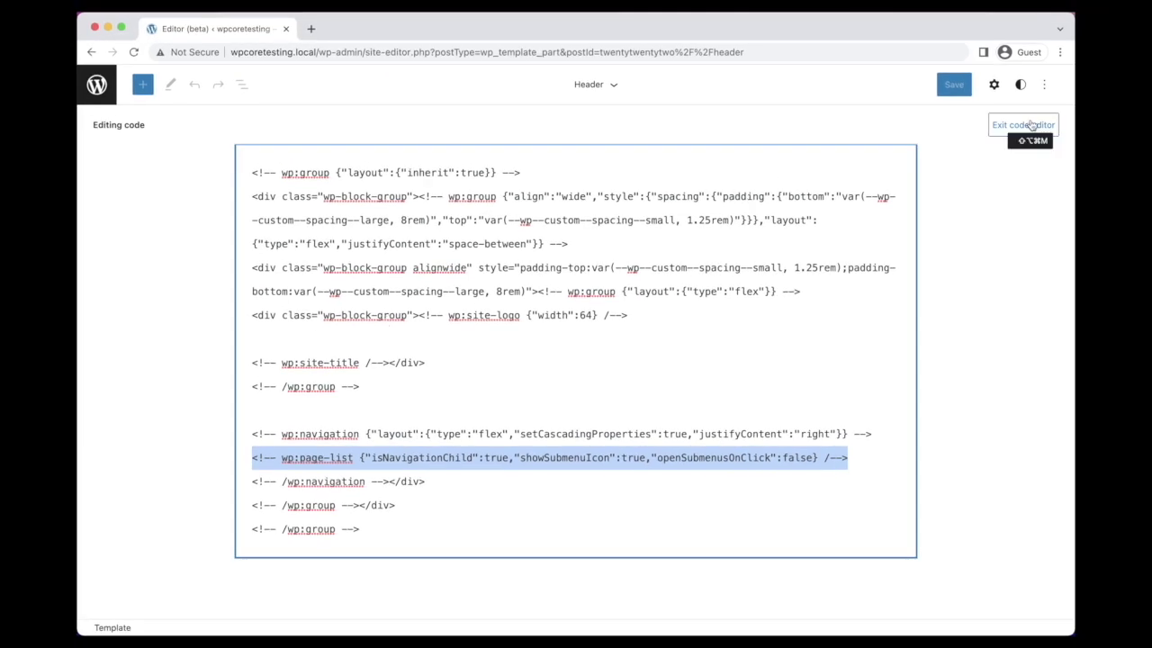
Step: Exit the code editor, show the header's block structure and select its page links on the canvas
{"action": "left_click", "coordinate": [1032, 124]}
{"action": "left_click", "coordinate": [241, 87]}
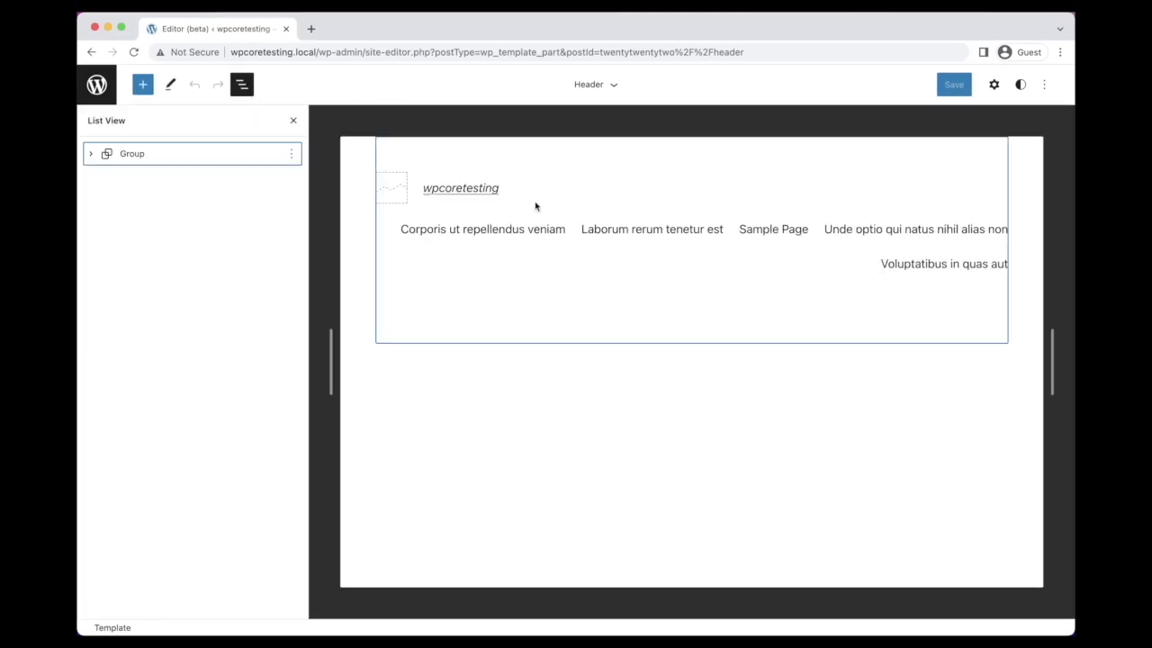
{"action": "left_click", "coordinate": [544, 230]}
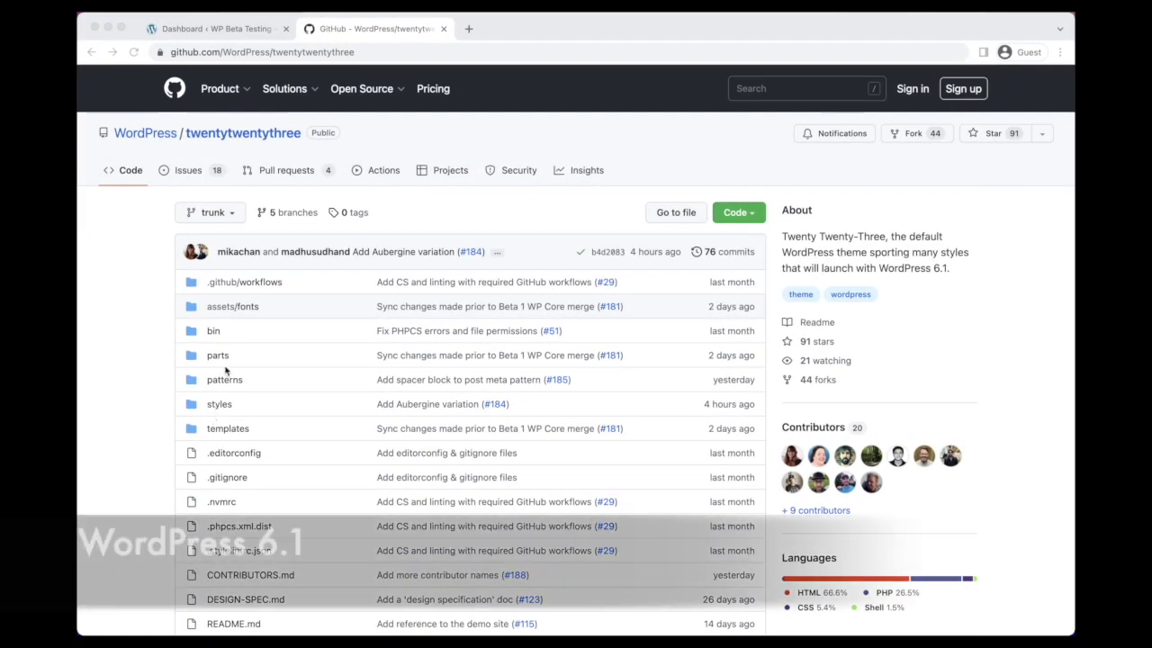
Step: Open parts/header.html in the twentytwentythree GitHub repository and highlight line 6 with the wp:navigation block
{"action": "left_click", "coordinate": [217, 358]}
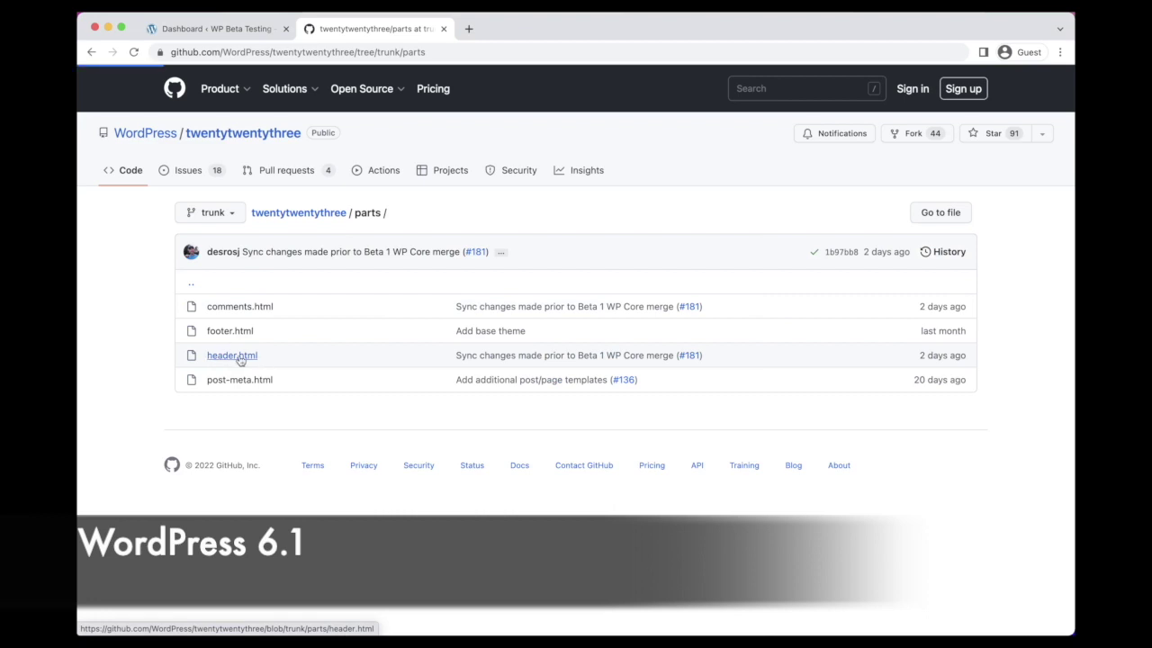
{"action": "left_click", "coordinate": [235, 356]}
{"action": "left_click", "coordinate": [200, 419]}
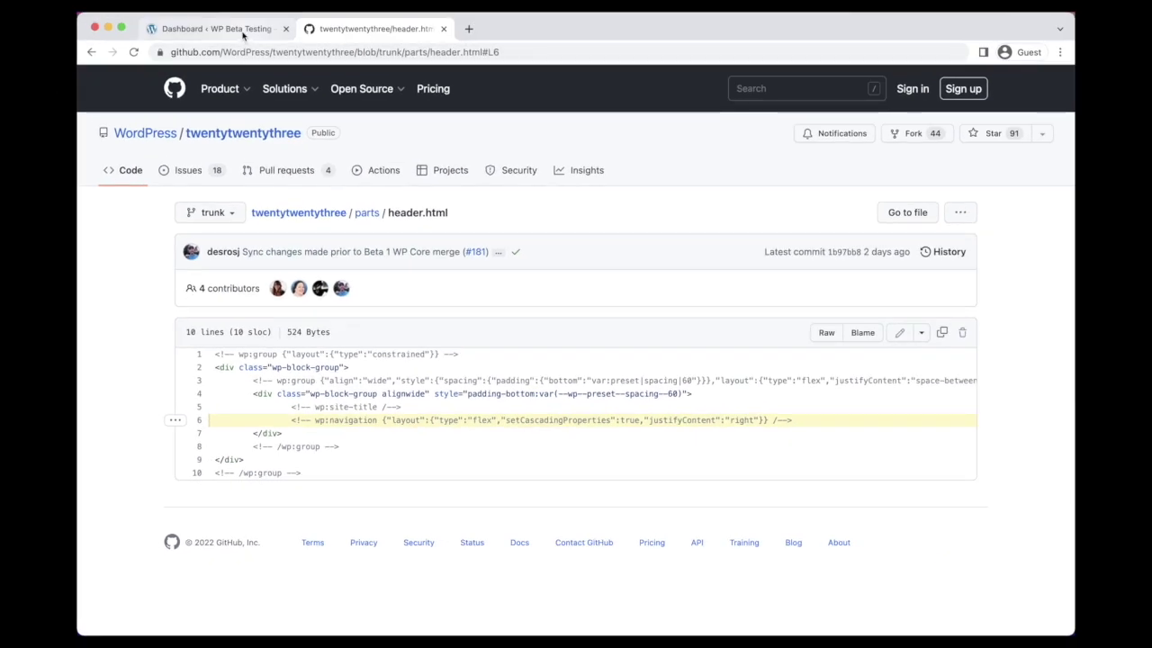
Step: Switch to the WP Beta Testing dashboard, open the site editor with its List View and select the header's Page List block
{"action": "left_click", "coordinate": [243, 34]}
{"action": "mouse_move", "coordinate": [138, 286]}
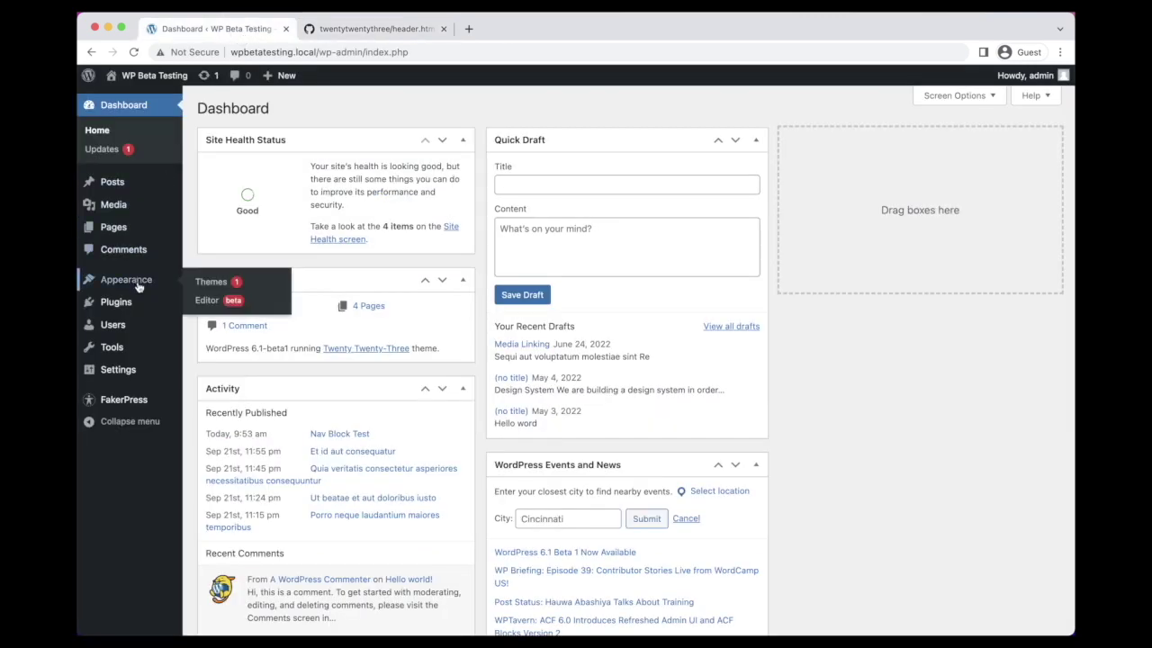
{"action": "left_click", "coordinate": [207, 300]}
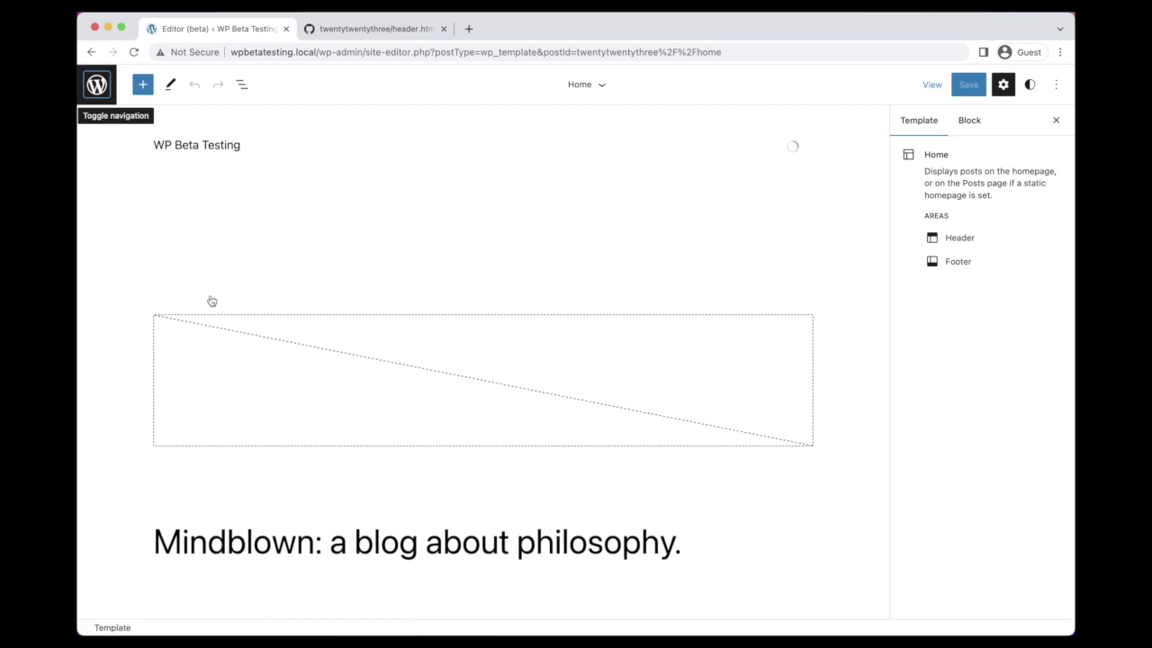
{"action": "left_click", "coordinate": [241, 84]}
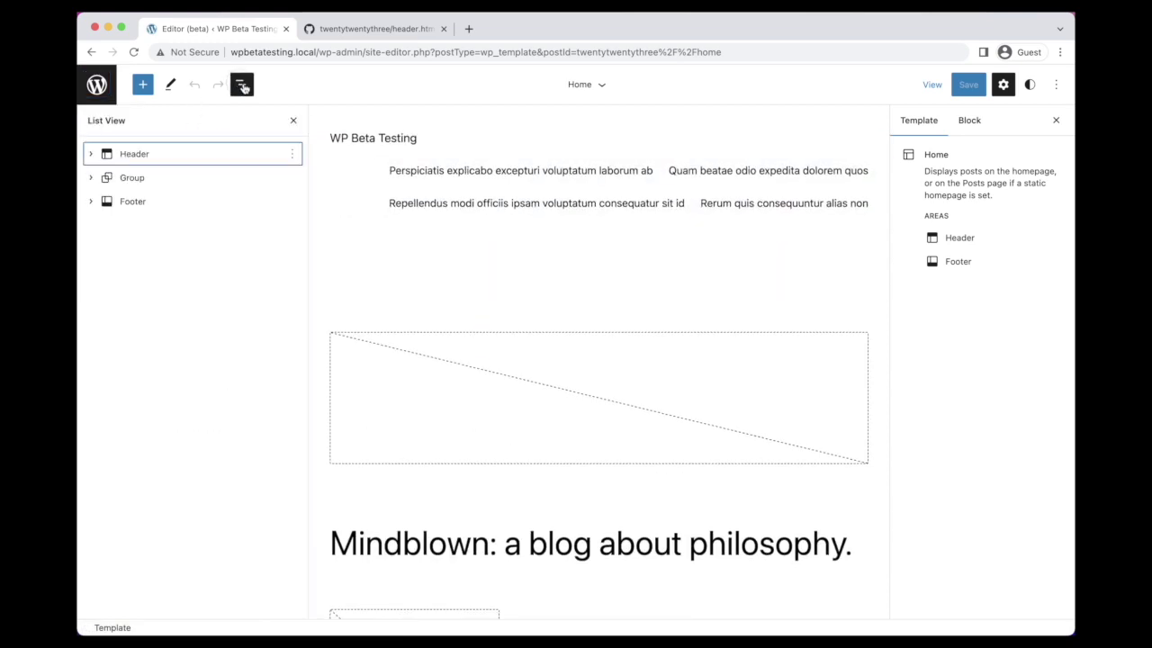
{"action": "double_click", "coordinate": [407, 166]}
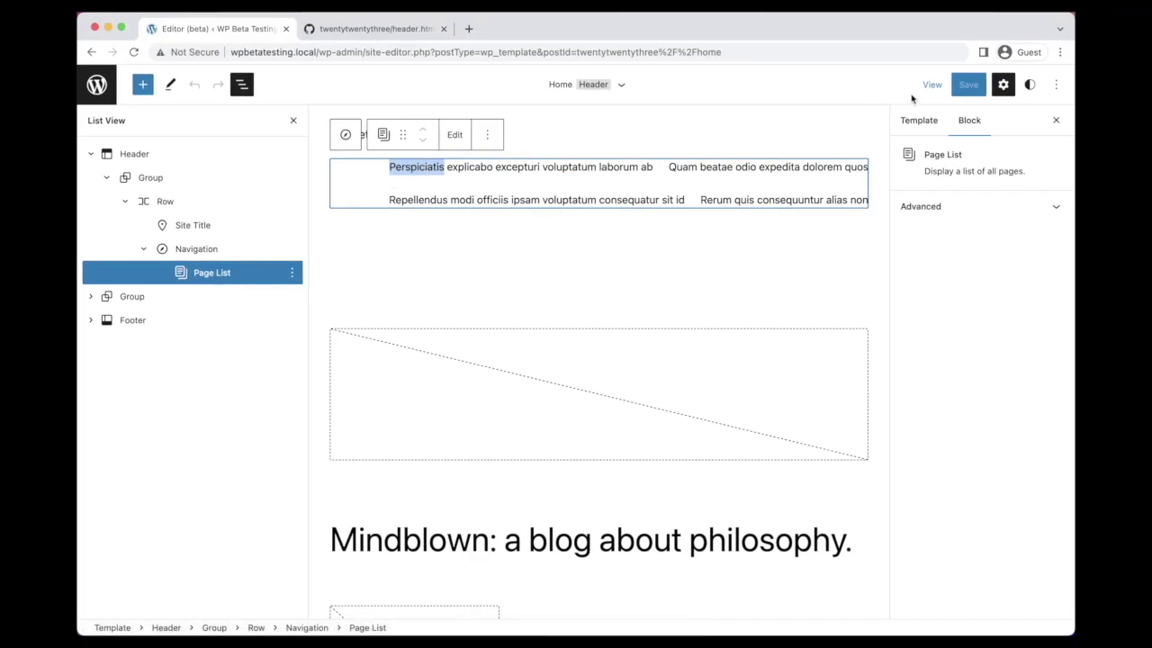
Step: View the live WP Beta Testing site to check its header page links and return to the site editor
{"action": "left_click", "coordinate": [929, 86]}
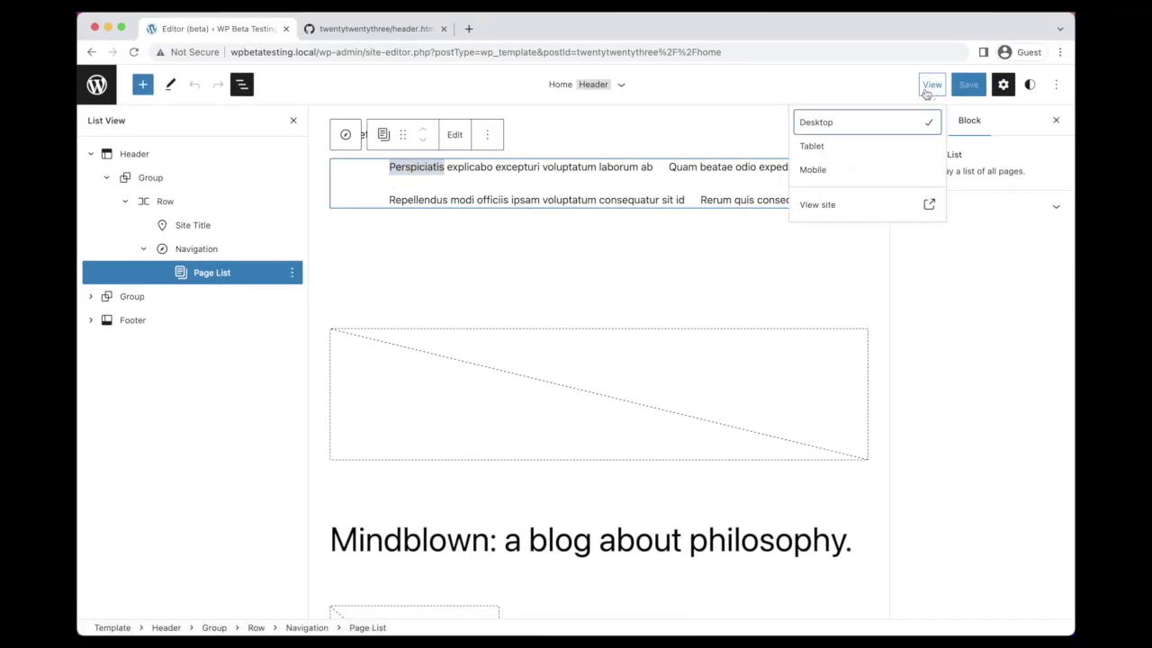
{"action": "left_click", "coordinate": [828, 207]}
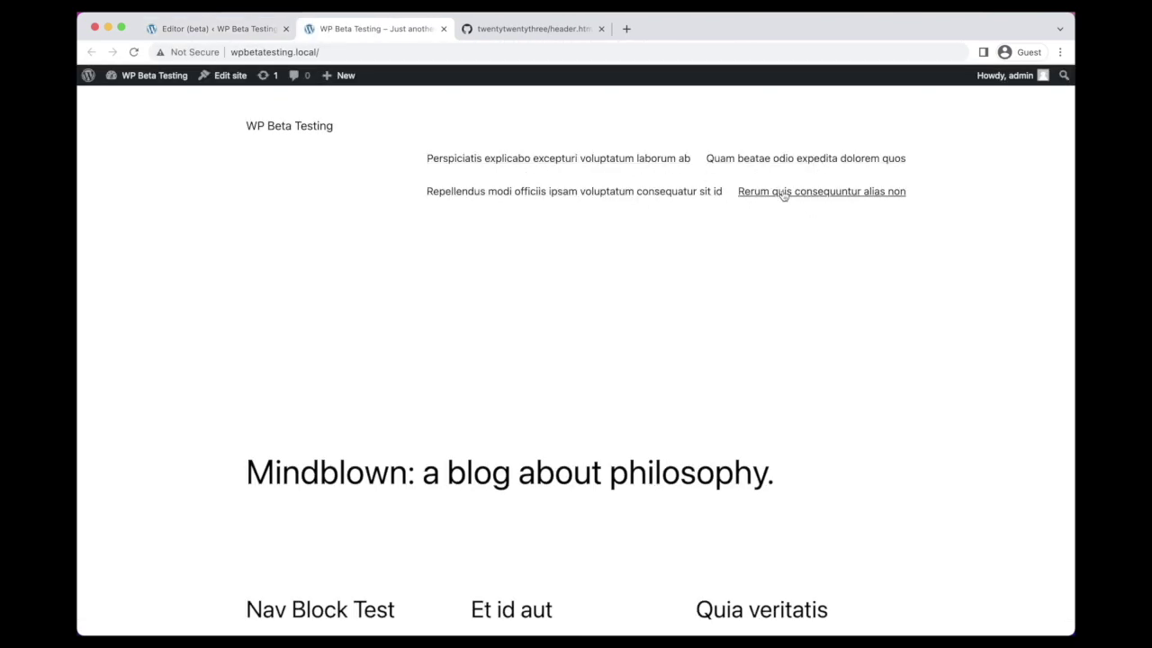
{"action": "left_click", "coordinate": [203, 35]}
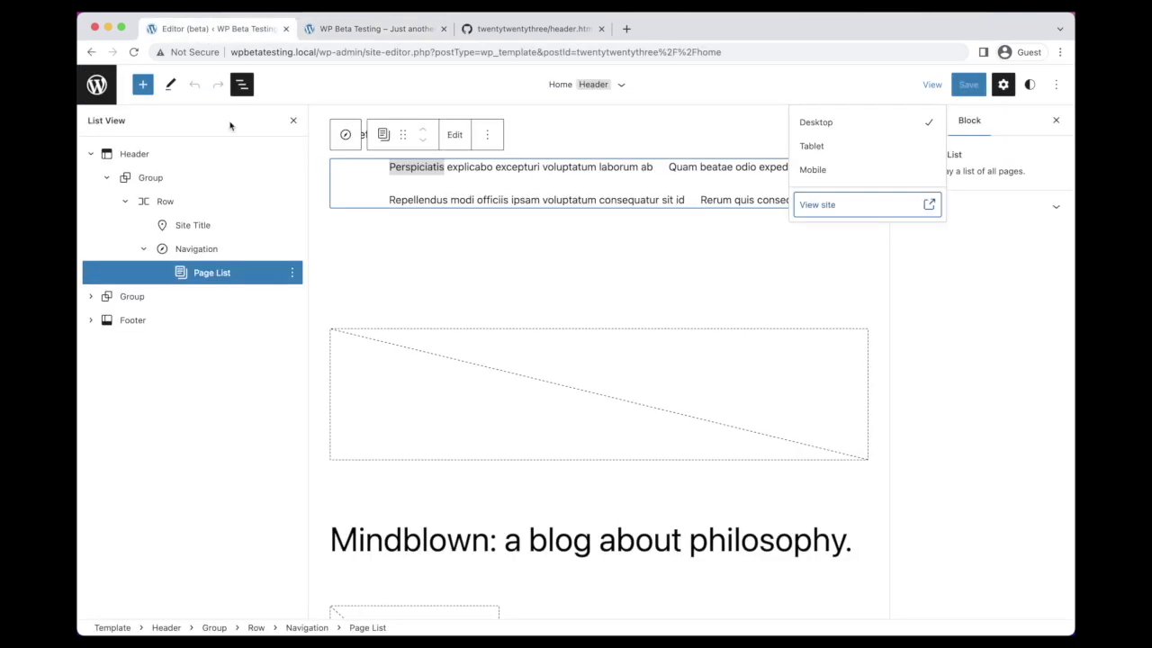
Step: Convert the header's Page List to individual page links and select the Navigation block
{"action": "left_click", "coordinate": [461, 141]}
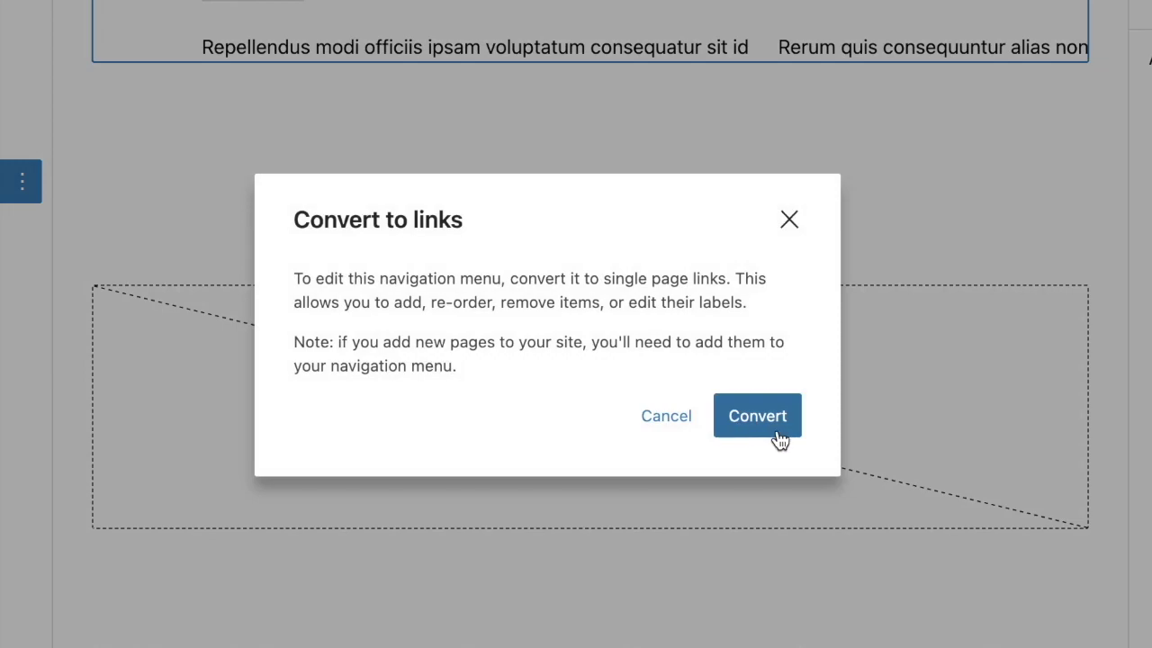
{"action": "left_click", "coordinate": [767, 428]}
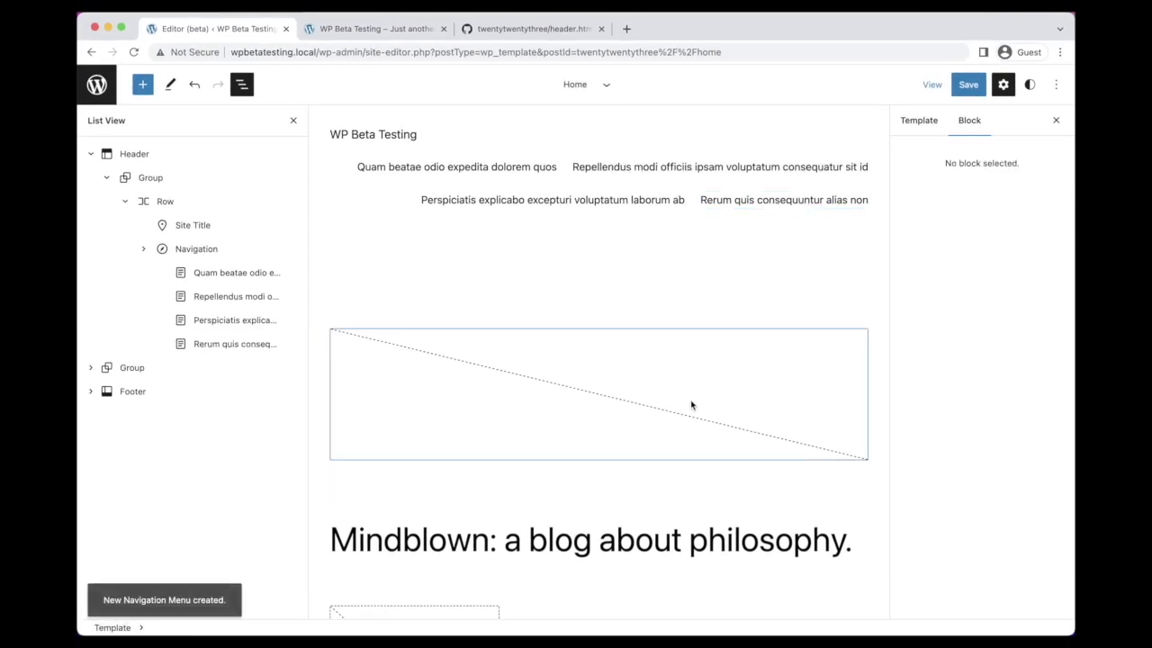
{"action": "left_click", "coordinate": [195, 251]}
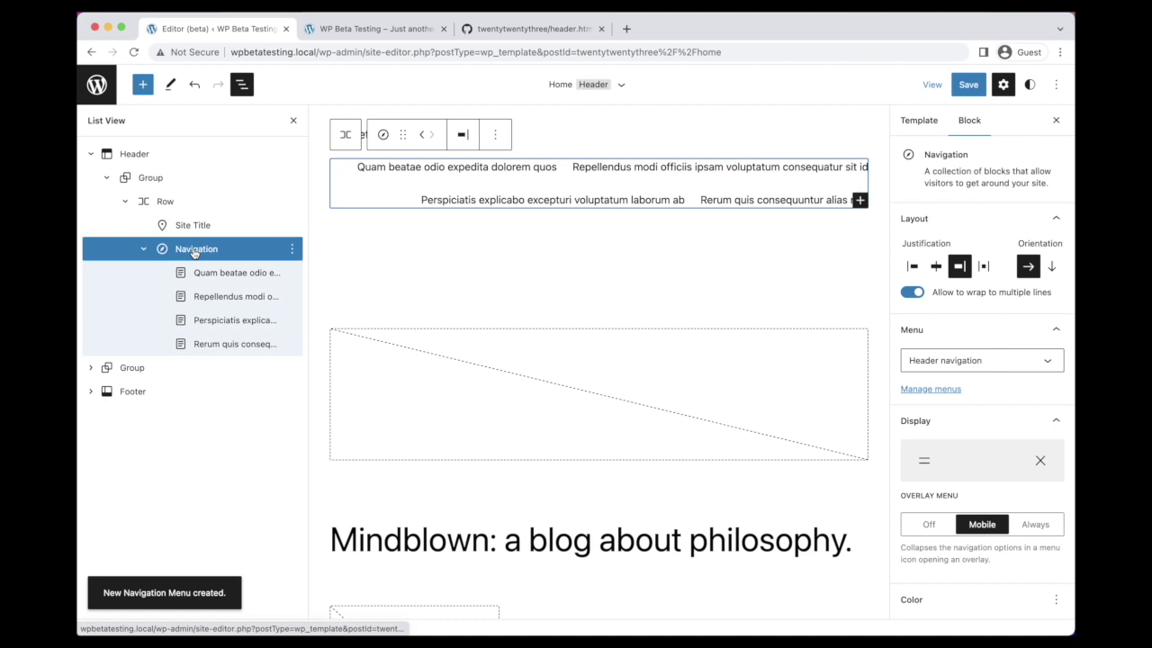
Step: Create a new menu for the header's Navigation block and add the Et id aut consequatur and Quia veritatis post links
{"action": "left_click", "coordinate": [952, 361]}
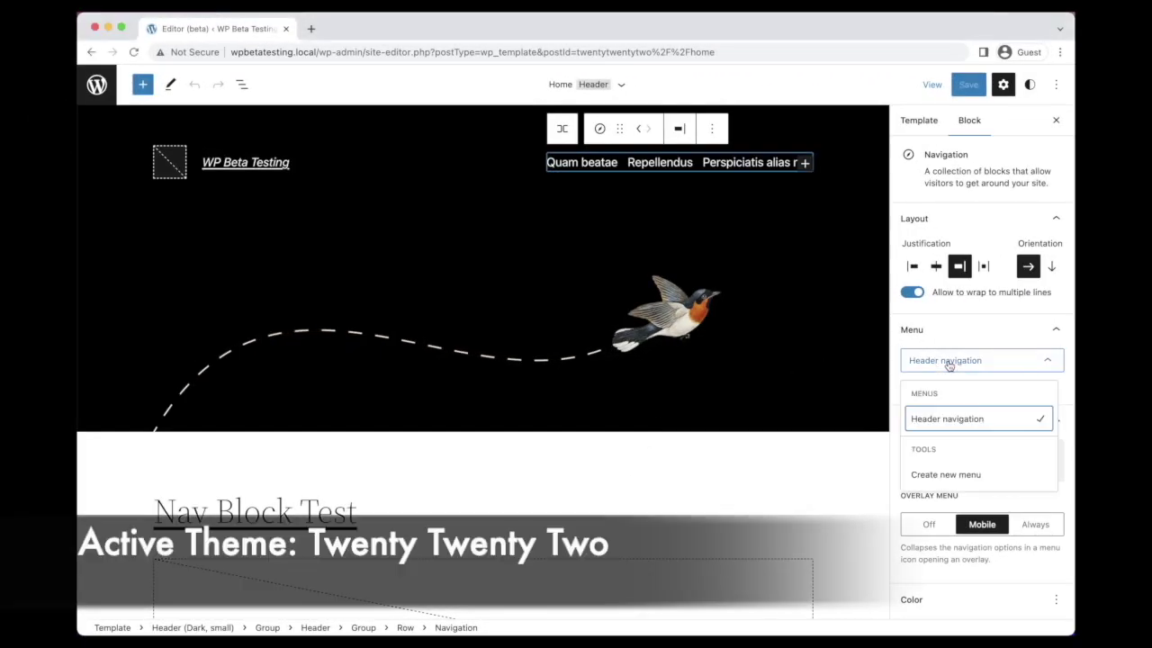
{"action": "left_click", "coordinate": [936, 476]}
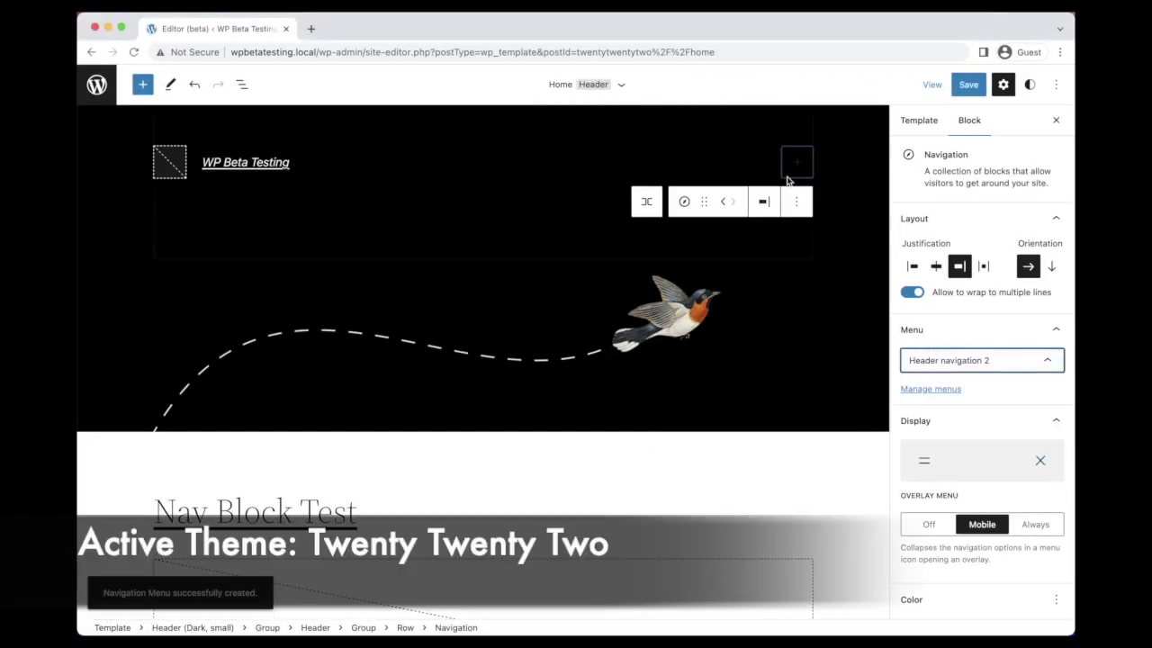
{"action": "left_click", "coordinate": [795, 164]}
{"action": "left_click", "coordinate": [770, 291]}
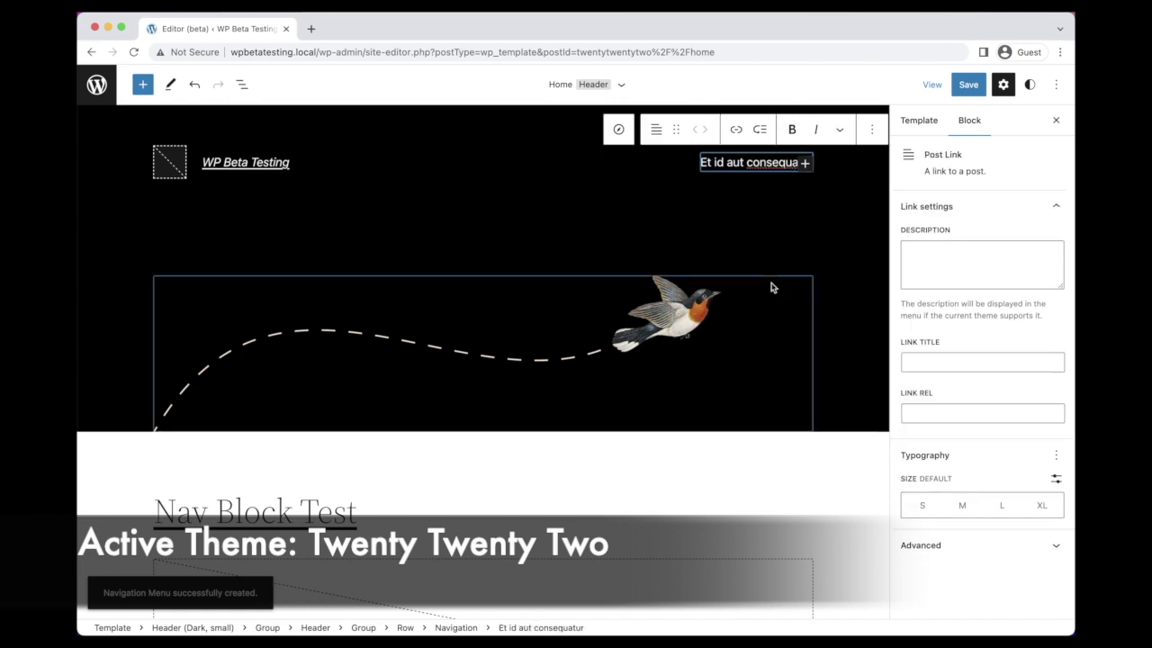
{"action": "left_click", "coordinate": [806, 164]}
{"action": "left_click", "coordinate": [761, 340]}
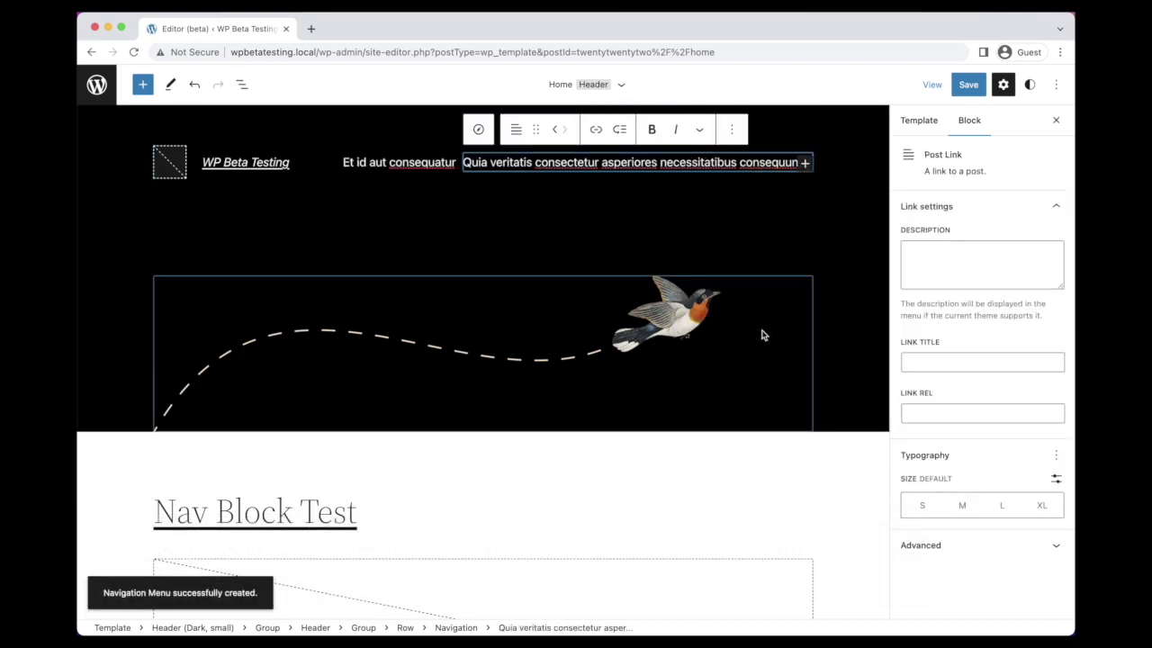
Step: Shorten the second link's label to "Quia veritatis consectetur" and save the Header template part and the Header navigation 2 menu
{"action": "left_click_drag", "start_coordinate": [602, 163], "coordinate": [816, 169]}
{"action": "key", "text": "BackSpace"}
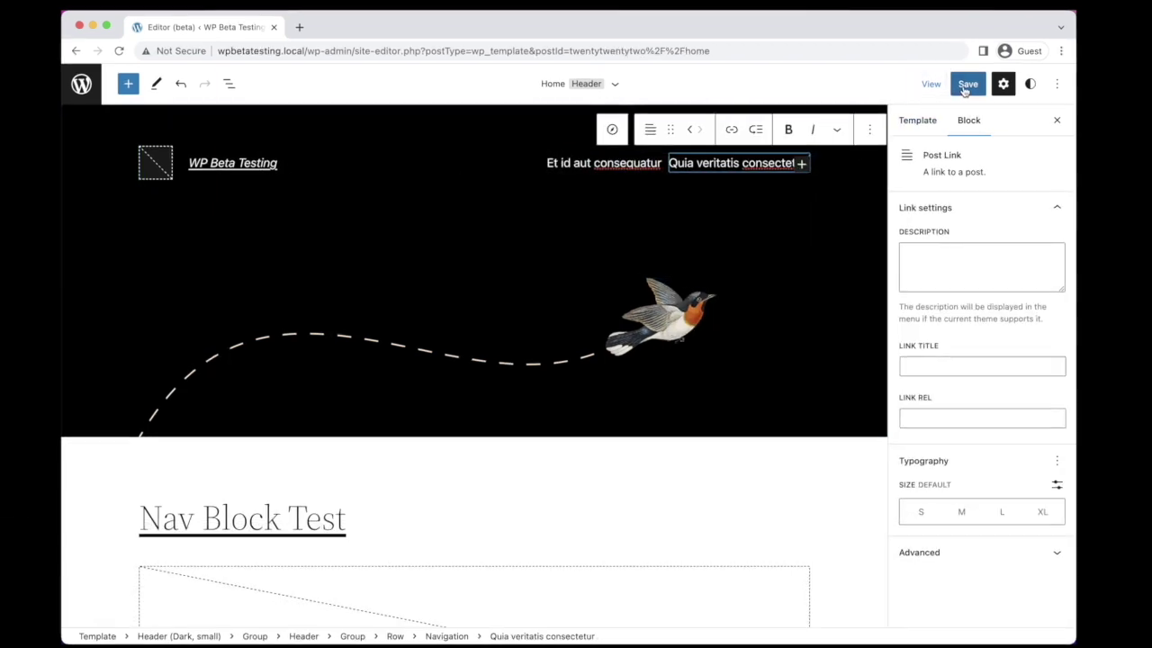
{"action": "left_click", "coordinate": [968, 84]}
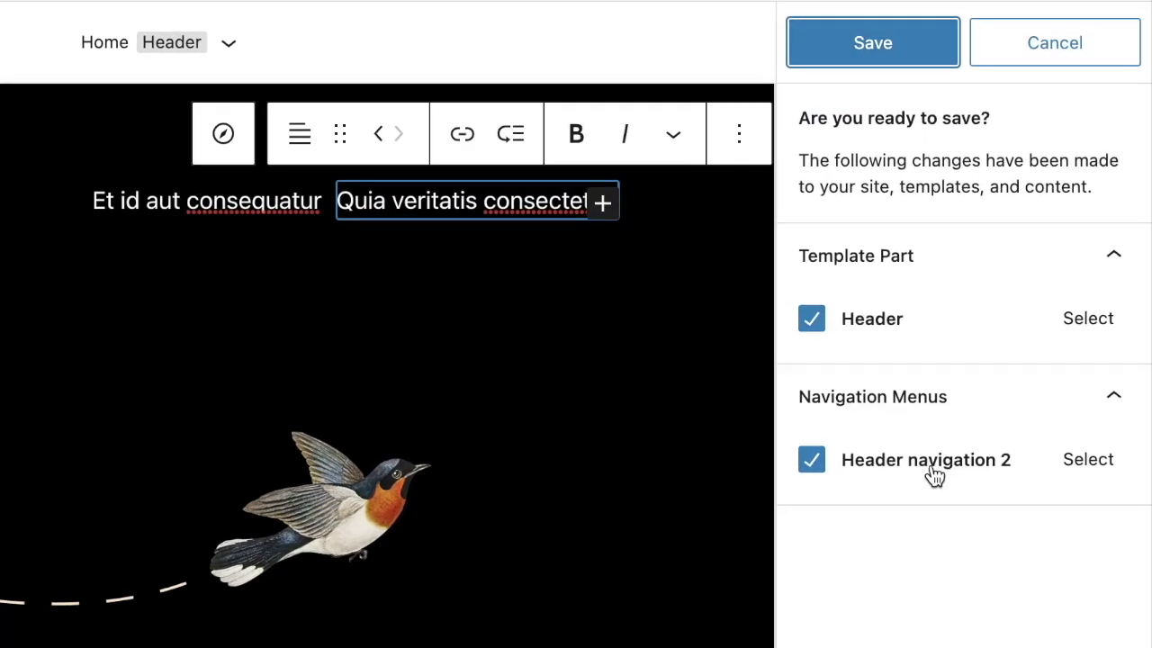
{"action": "left_click", "coordinate": [871, 47]}
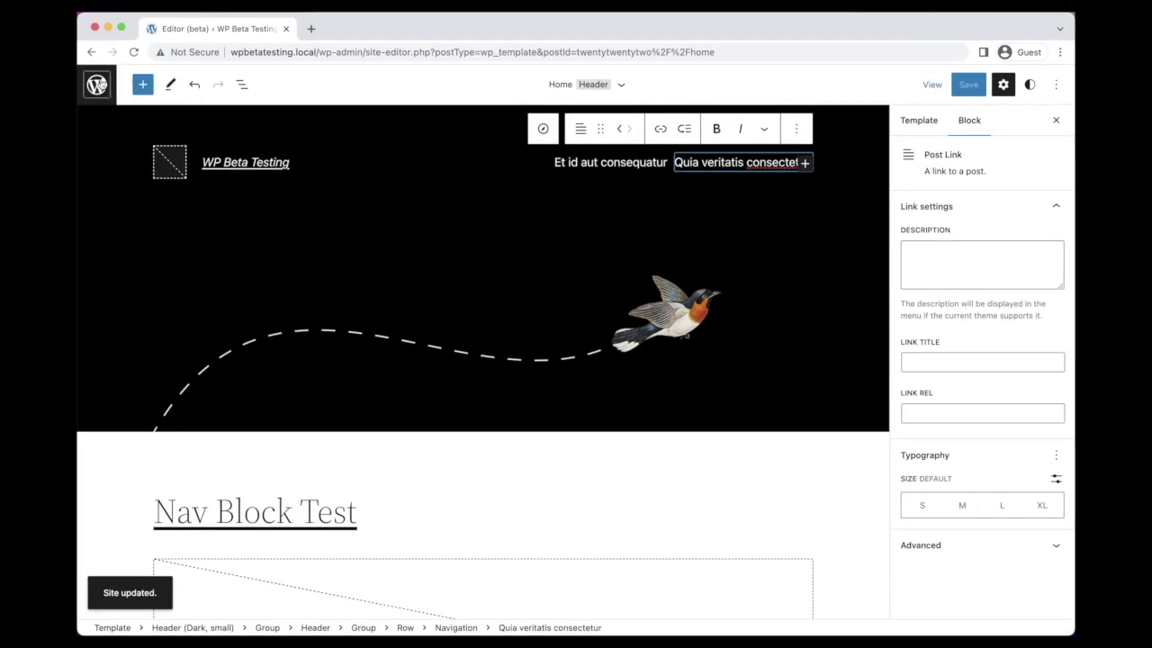
Step: Leave the site editor for the dashboard and activate the Twenty Twenty-Three theme
{"action": "left_click", "coordinate": [101, 86]}
{"action": "left_click", "coordinate": [126, 132]}
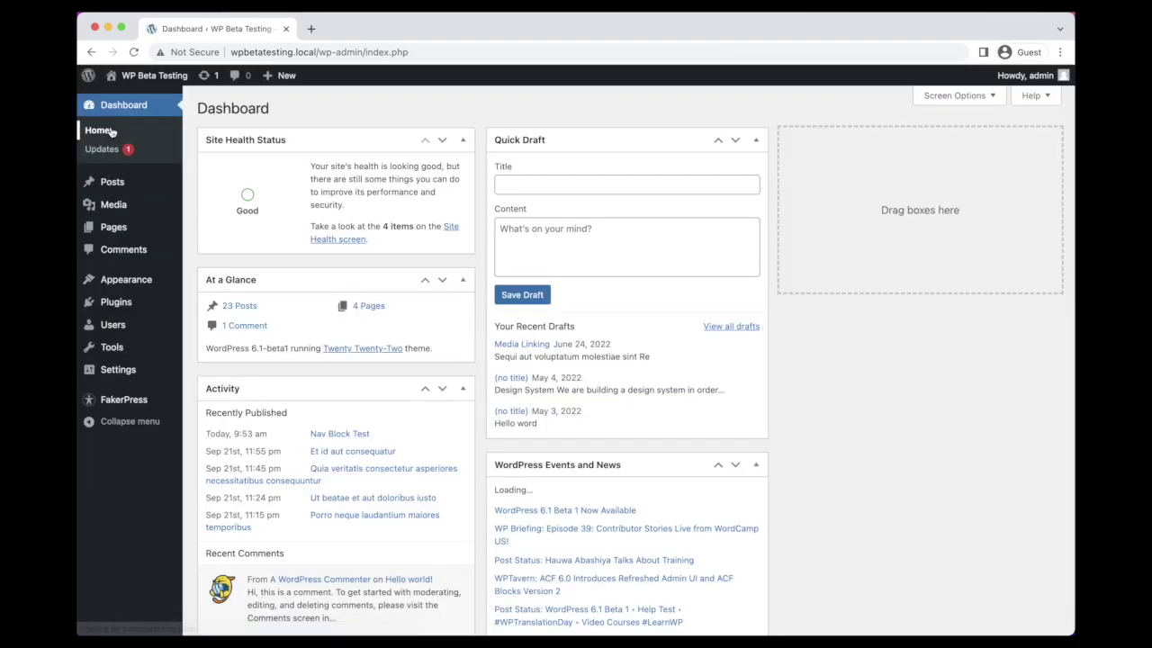
{"action": "left_click", "coordinate": [126, 280]}
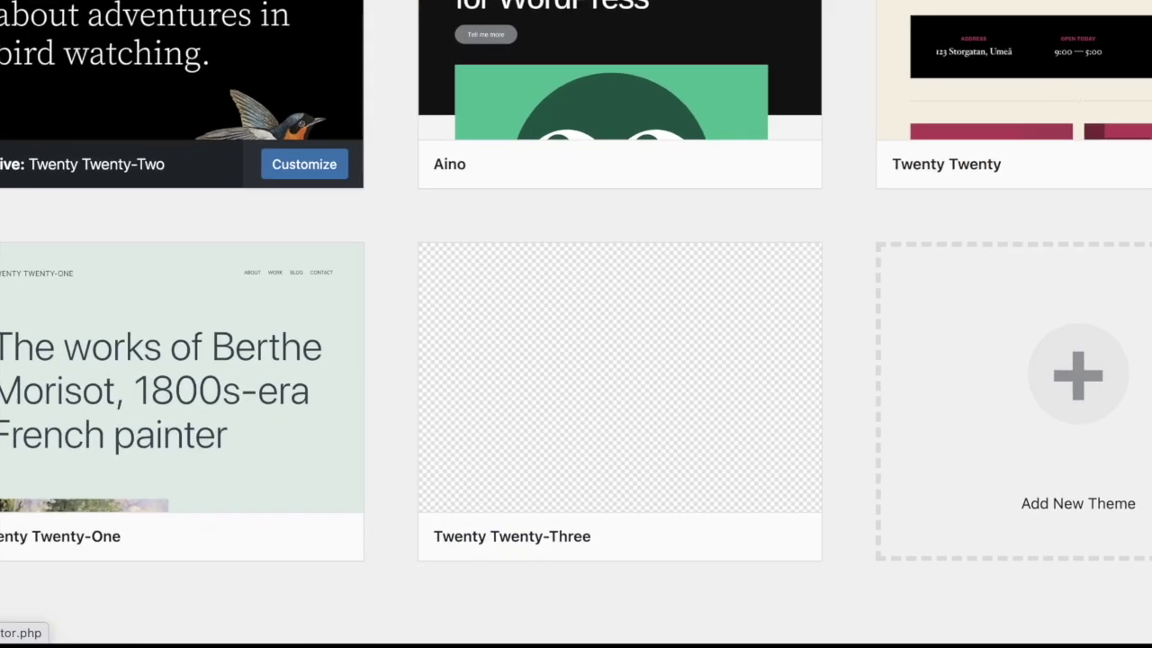
{"action": "mouse_move", "coordinate": [652, 464]}
{"action": "left_click", "coordinate": [826, 518]}
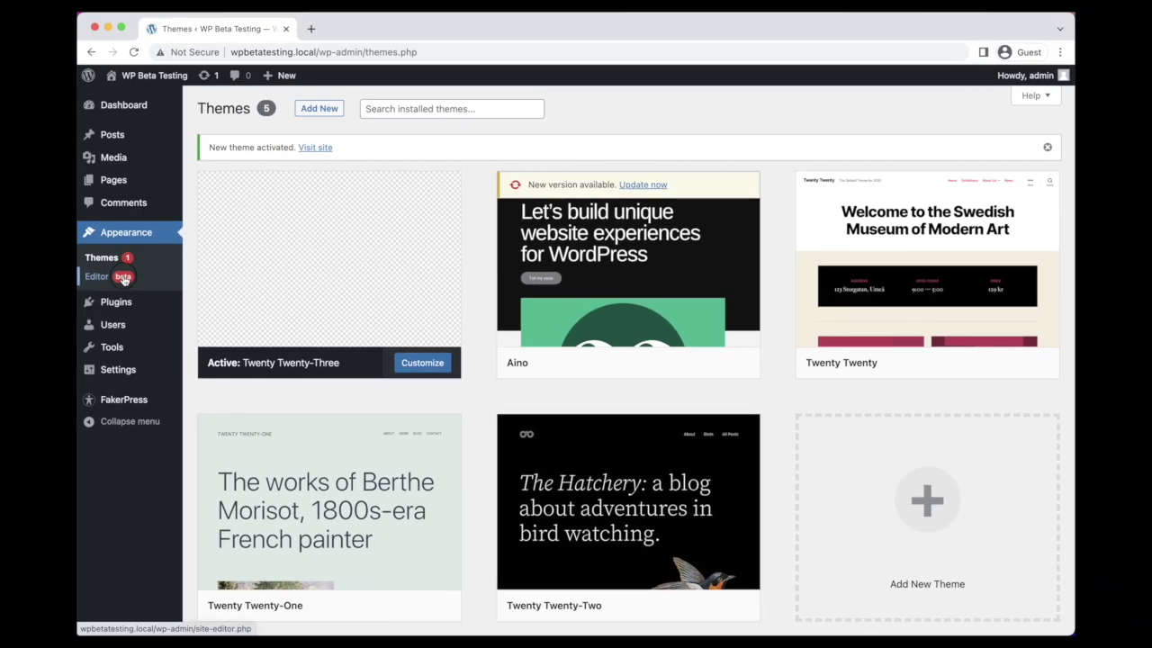
Step: Open the site editor for Twenty Twenty-Three and select the header's Navigation block
{"action": "left_click", "coordinate": [123, 279]}
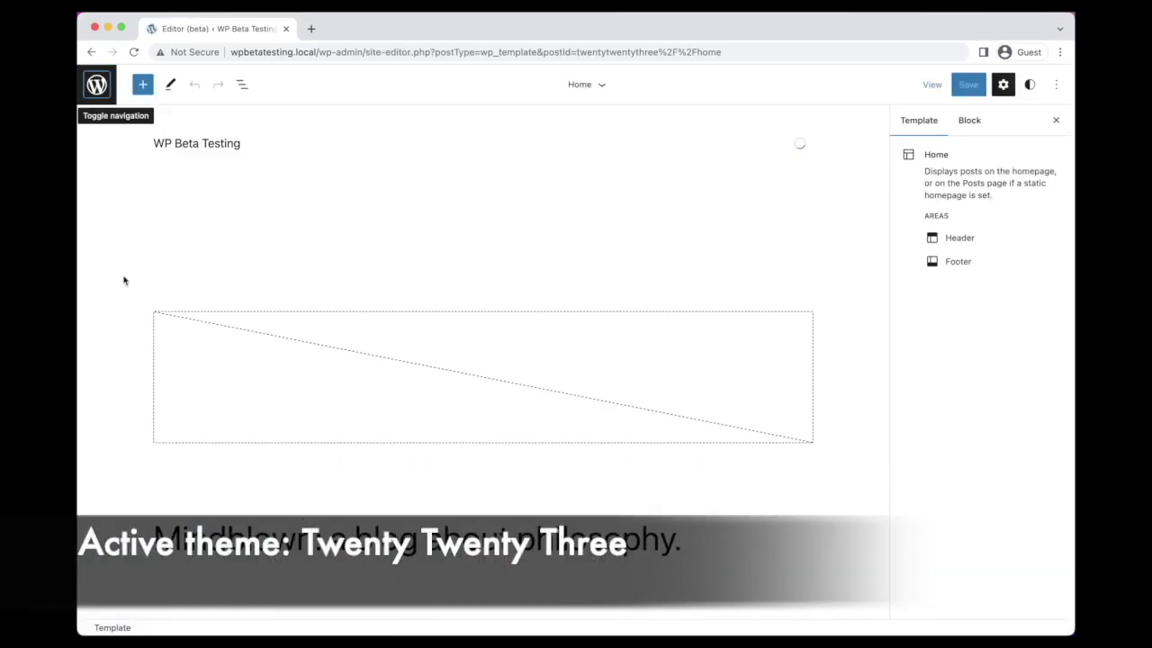
{"action": "left_click", "coordinate": [621, 143]}
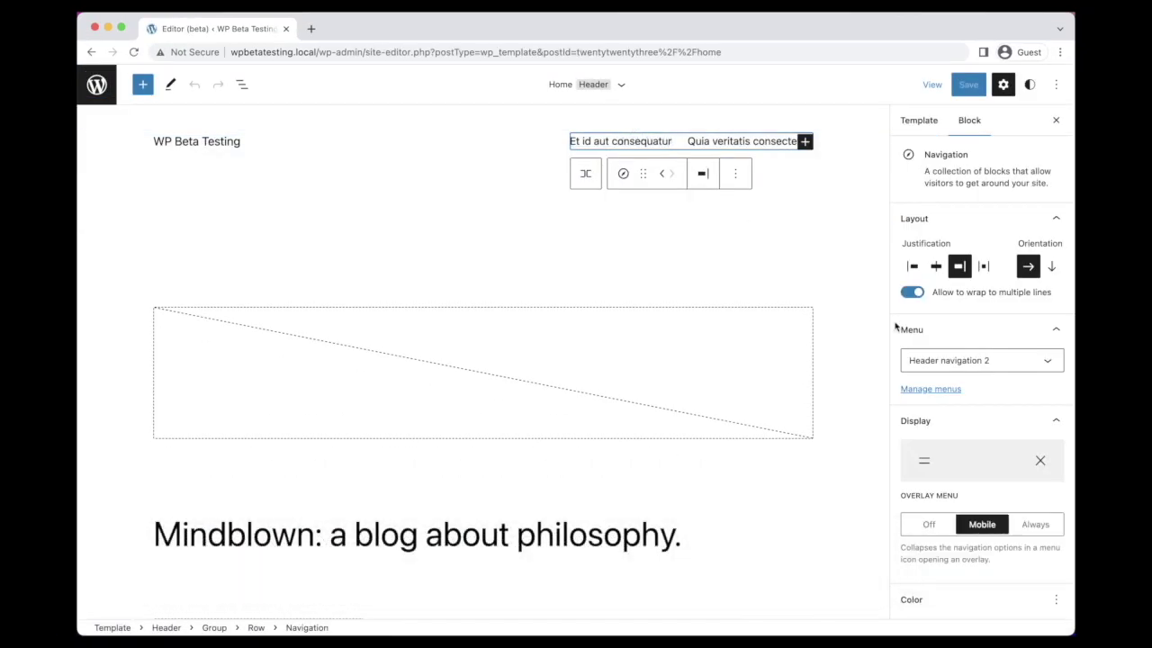